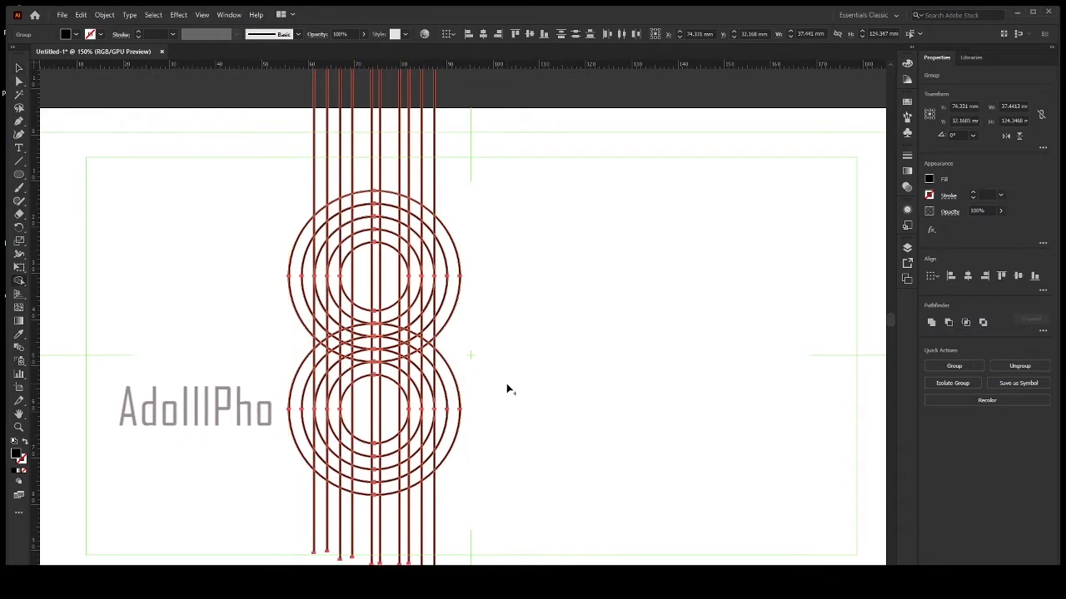
With the Shape Builder, merge the upper circles' innermost ring and the vertical strip on its right side into a "d" shape.
{"action": "scroll", "coordinate": [376, 207], "scroll_direction": "up", "scroll_amount": 1}
{"action": "scroll", "coordinate": [383, 207], "scroll_direction": "up", "scroll_amount": 3}
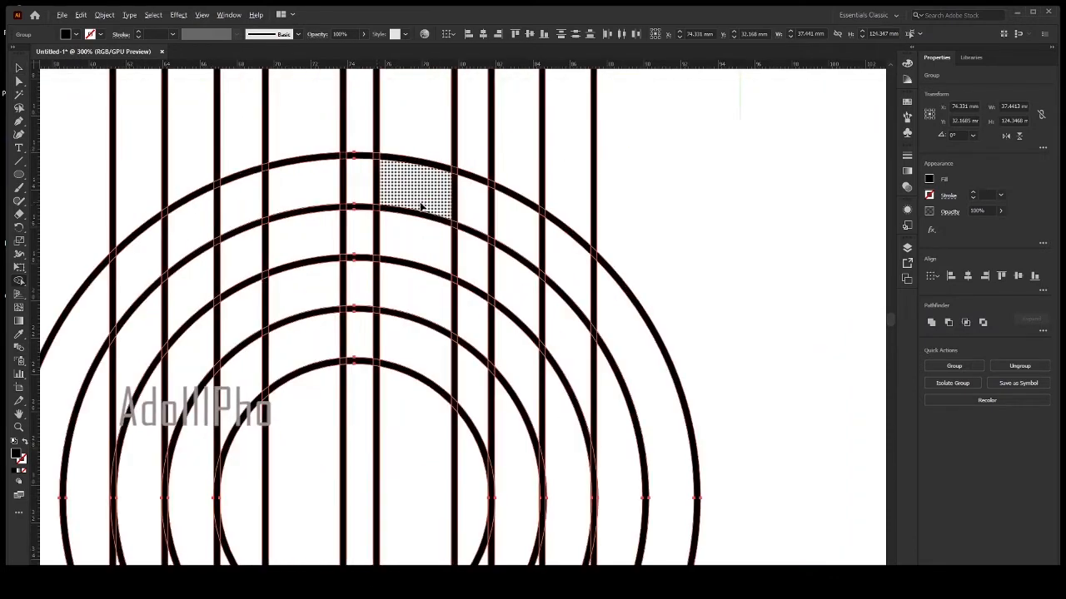
{"action": "scroll", "coordinate": [469, 239], "scroll_direction": "down", "scroll_amount": 2}
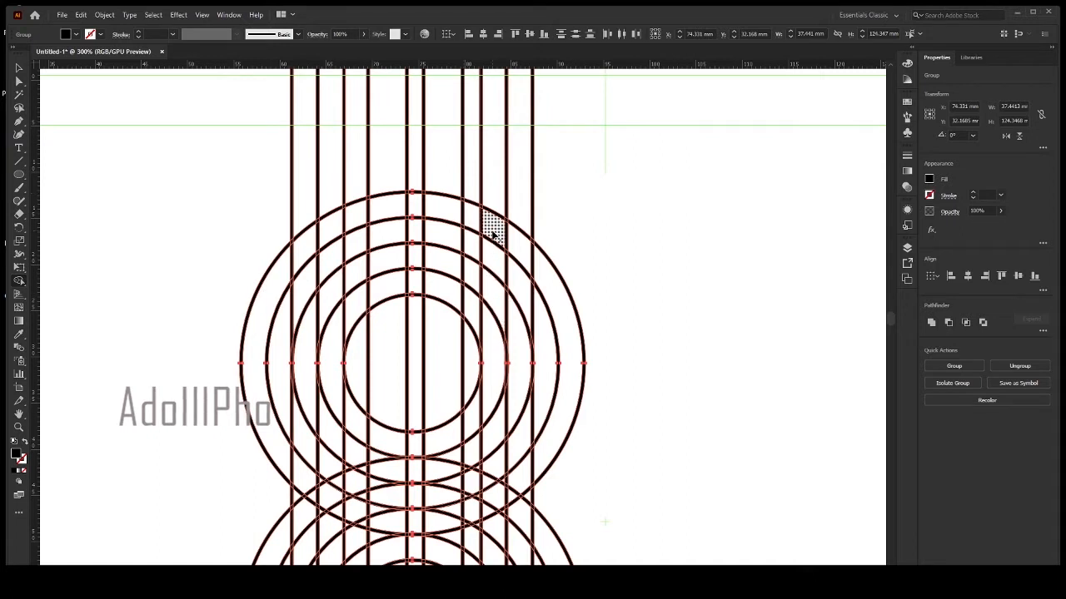
{"action": "left_click_drag", "start_coordinate": [493, 234], "coordinate": [491, 336]}
{"action": "mouse_move", "coordinate": [482, 406]}
{"action": "left_mouse_down"}
{"action": "mouse_move", "coordinate": [420, 442]}
{"action": "mouse_move", "coordinate": [383, 441]}
{"action": "mouse_move", "coordinate": [353, 423]}
{"action": "mouse_move", "coordinate": [333, 368]}
{"action": "left_mouse_up"}
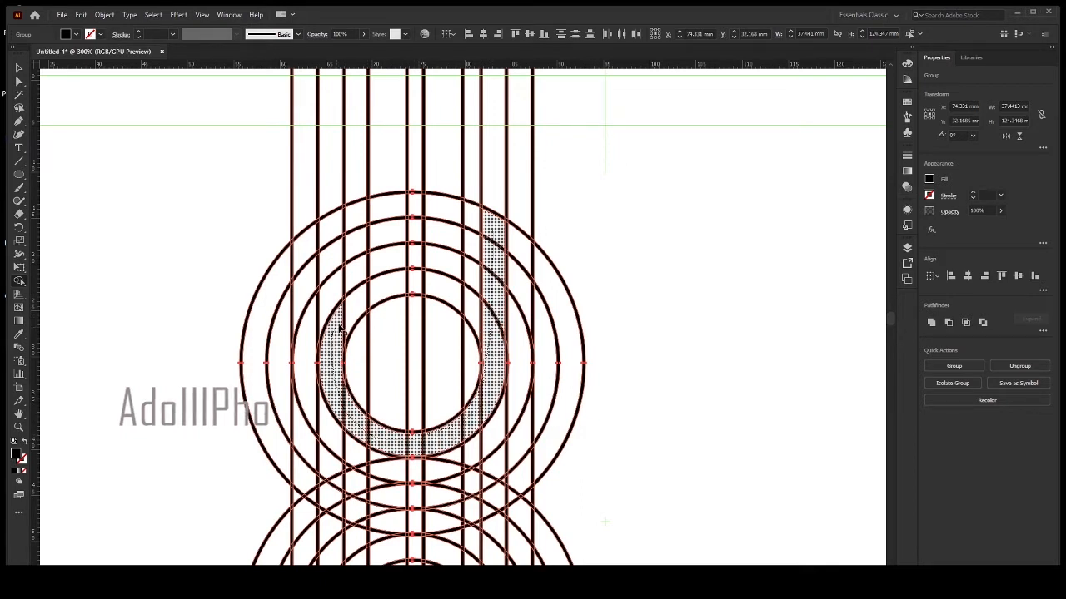
{"action": "mouse_move", "coordinate": [339, 327]}
{"action": "left_mouse_down"}
{"action": "mouse_move", "coordinate": [392, 286]}
{"action": "mouse_move", "coordinate": [426, 283]}
{"action": "mouse_move", "coordinate": [490, 330]}
{"action": "left_mouse_up"}
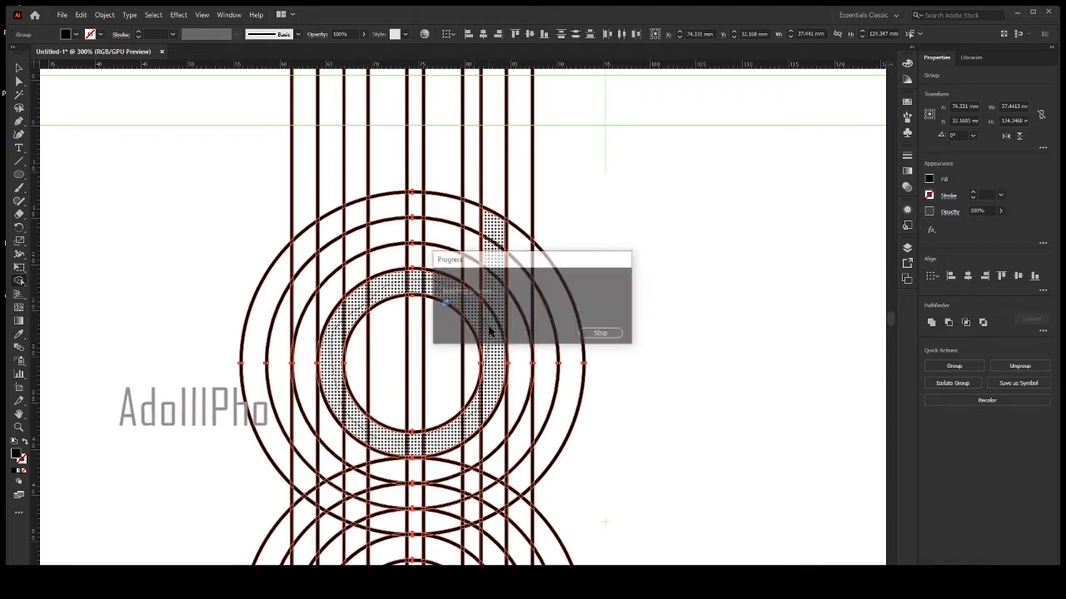
{"action": "scroll", "coordinate": [492, 331], "scroll_direction": "down", "scroll_amount": 2}
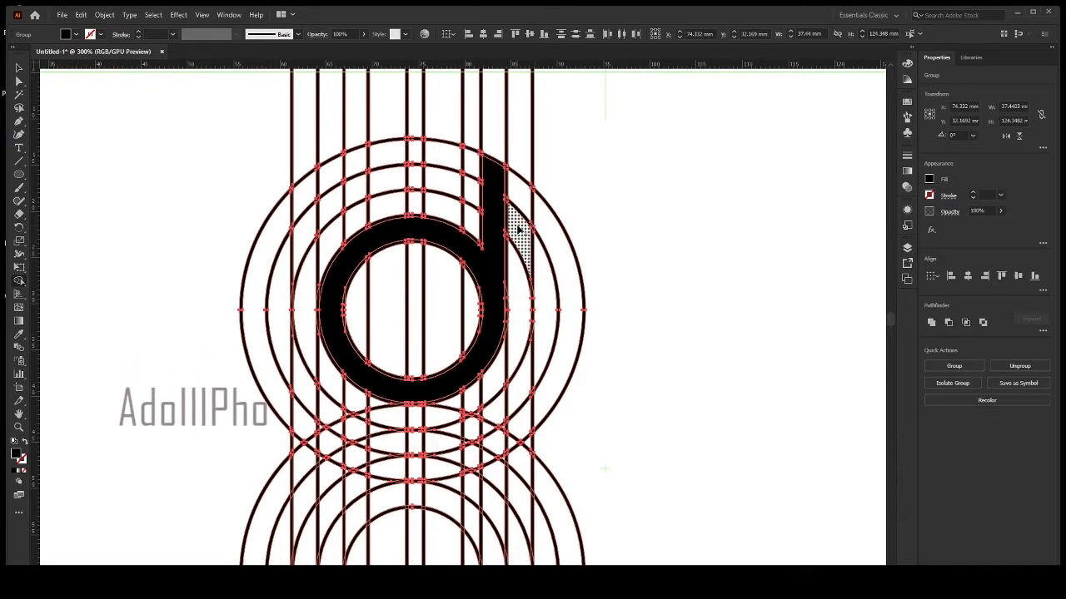
{"action": "scroll", "coordinate": [532, 208], "scroll_direction": "down", "scroll_amount": 1}
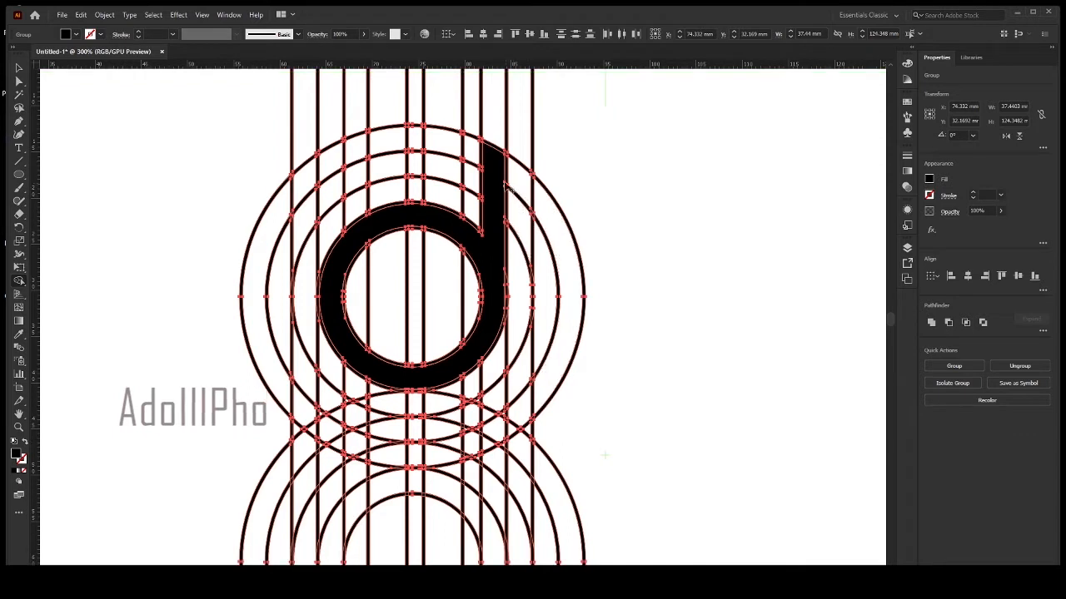
{"action": "scroll", "coordinate": [503, 181], "scroll_direction": "up", "scroll_amount": 4}
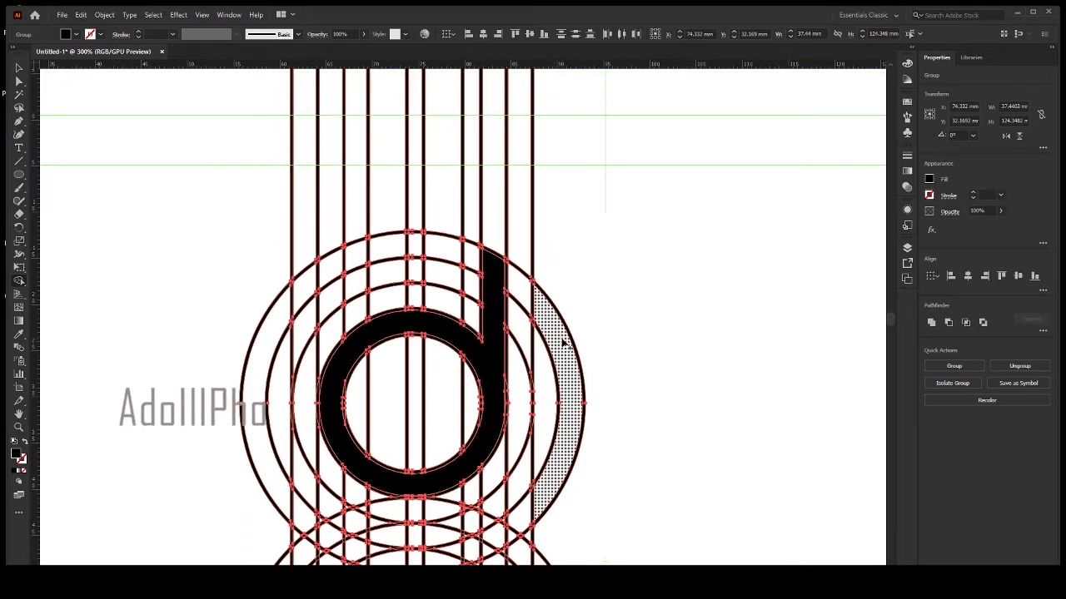
{"action": "scroll", "coordinate": [562, 341], "scroll_direction": "down", "scroll_amount": 3}
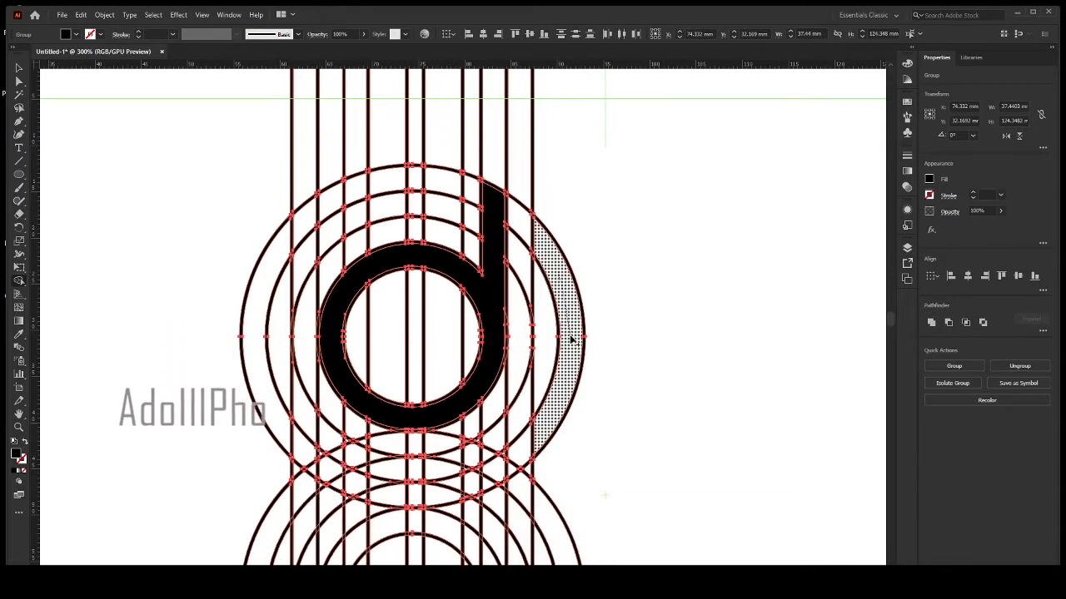
{"action": "left_click", "coordinate": [572, 340]}
{"action": "mouse_move", "coordinate": [555, 413]}
{"action": "left_mouse_down"}
{"action": "mouse_move", "coordinate": [510, 467]}
{"action": "mouse_move", "coordinate": [525, 455]}
{"action": "left_mouse_up"}
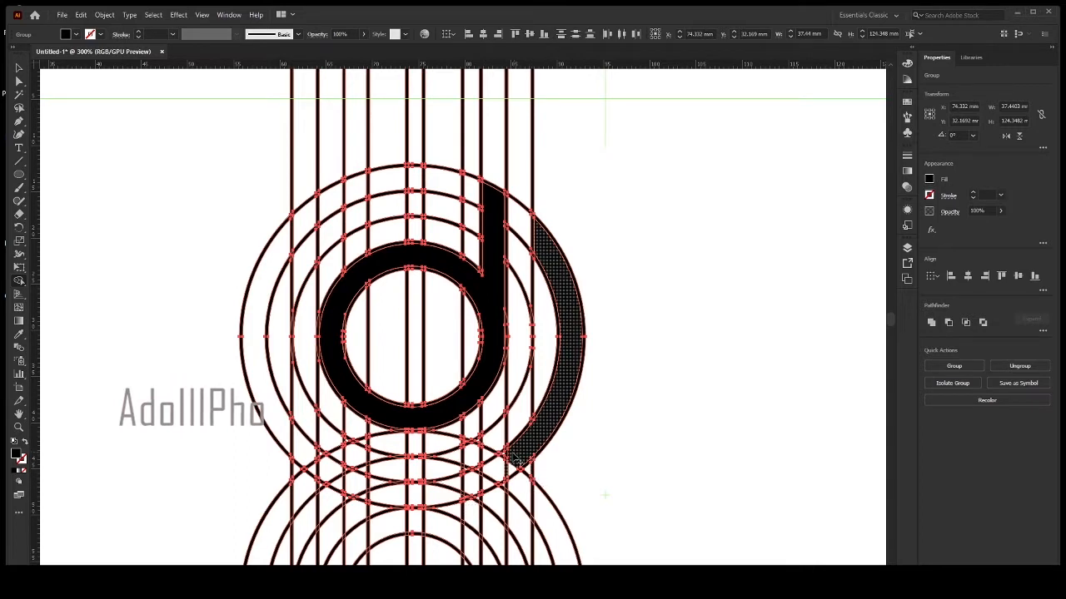
{"action": "left_click", "coordinate": [510, 457]}
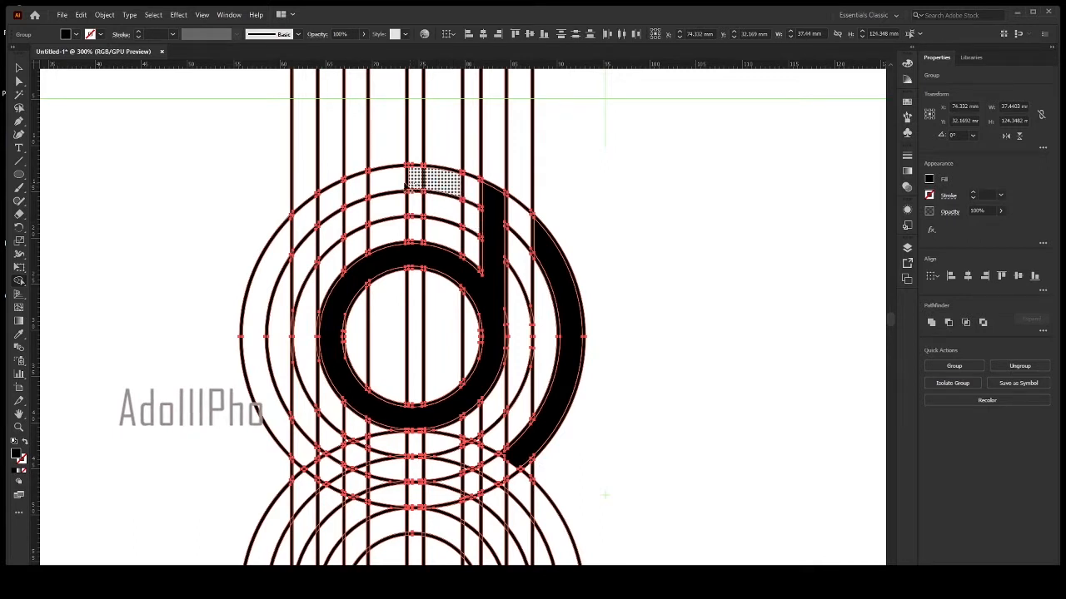
{"action": "mouse_move", "coordinate": [408, 183]}
{"action": "left_mouse_down"}
{"action": "mouse_move", "coordinate": [337, 200]}
{"action": "mouse_move", "coordinate": [274, 283]}
{"action": "left_mouse_up"}
{"action": "scroll", "coordinate": [274, 296], "scroll_direction": "down", "scroll_amount": 3}
{"action": "scroll", "coordinate": [288, 331], "scroll_direction": "down", "scroll_amount": 2}
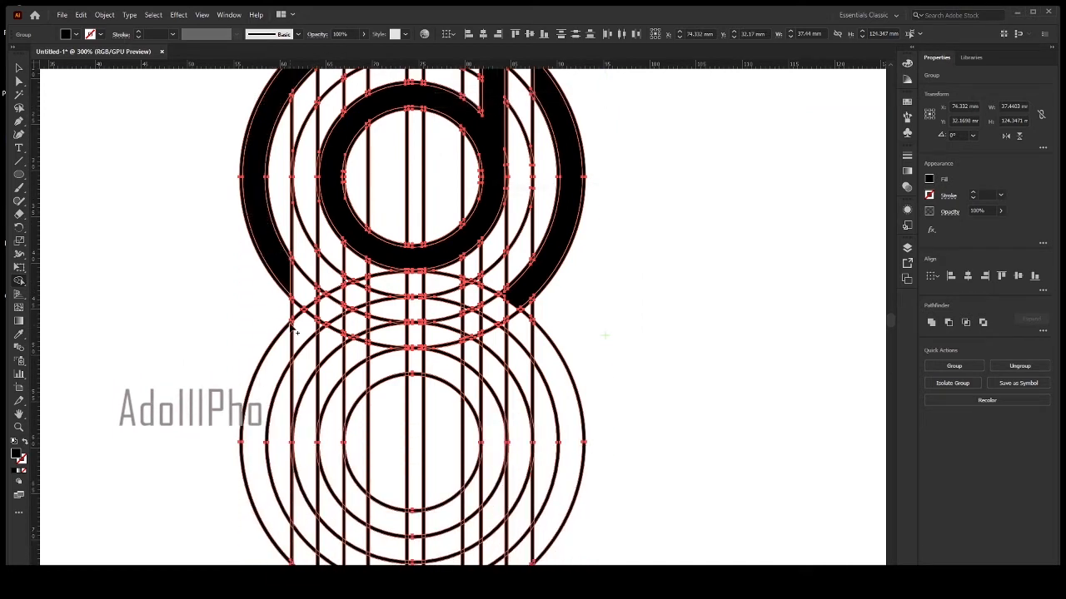
{"action": "scroll", "coordinate": [296, 327], "scroll_direction": "up", "scroll_amount": 4}
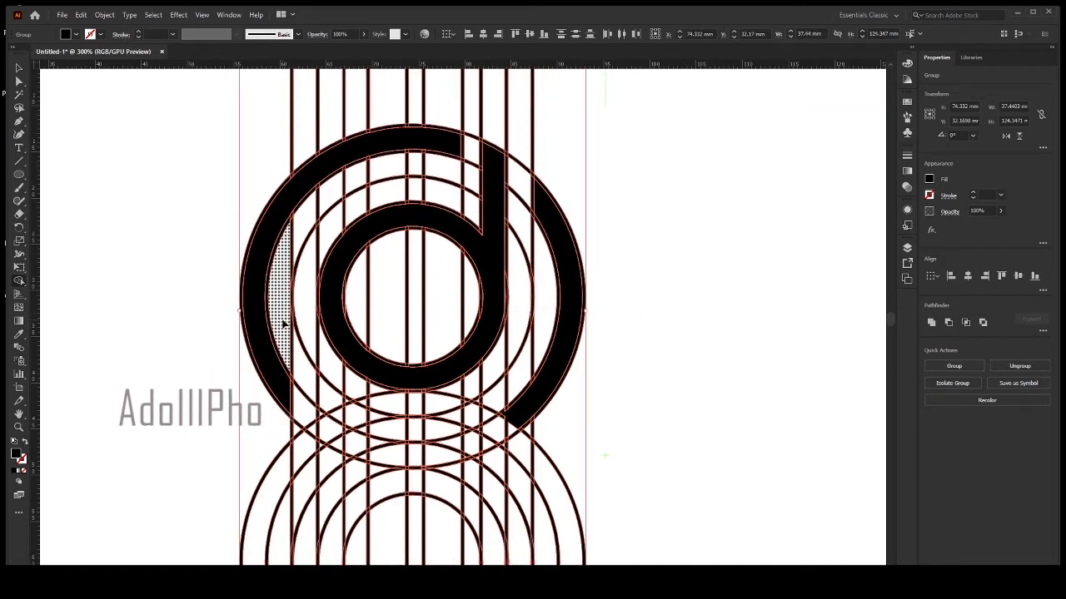
{"action": "left_click", "coordinate": [286, 325], "text": "alt"}
{"action": "left_click", "coordinate": [518, 406], "text": "alt"}
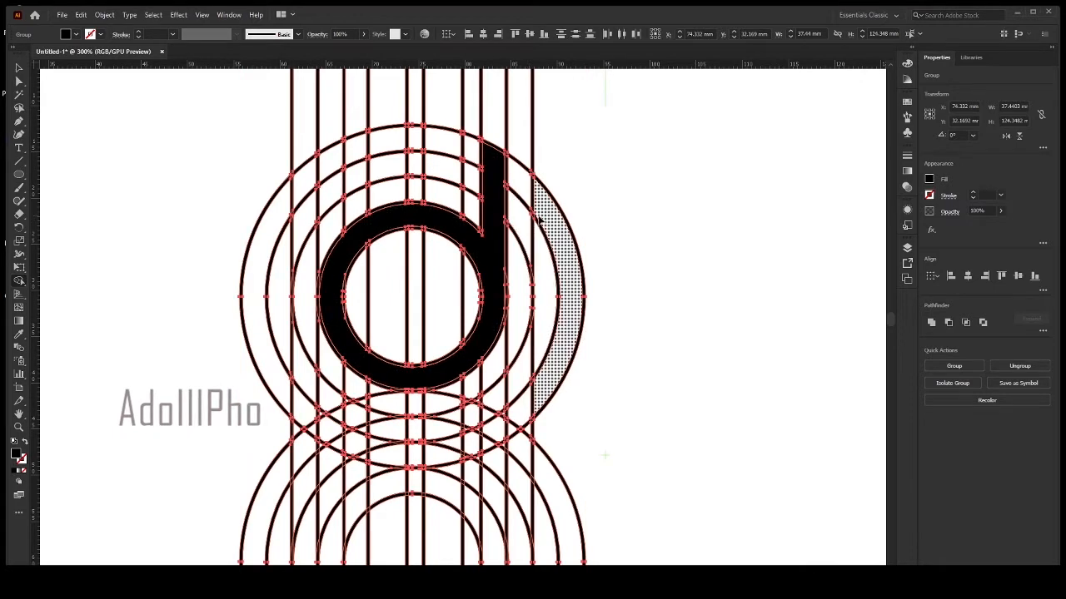
Merge the fourth-circle ring segments right of the "d" stem into an arc ending where the upper and lower circles overlap.
{"action": "left_click", "coordinate": [495, 196], "text": "alt"}
{"action": "mouse_move", "coordinate": [497, 194]}
{"action": "left_mouse_down"}
{"action": "mouse_move", "coordinate": [475, 344]}
{"action": "mouse_move", "coordinate": [441, 369]}
{"action": "mouse_move", "coordinate": [378, 374]}
{"action": "mouse_move", "coordinate": [341, 345]}
{"action": "mouse_move", "coordinate": [329, 311]}
{"action": "mouse_move", "coordinate": [348, 245]}
{"action": "mouse_move", "coordinate": [382, 221]}
{"action": "mouse_move", "coordinate": [433, 219]}
{"action": "mouse_move", "coordinate": [486, 263]}
{"action": "mouse_move", "coordinate": [526, 230]}
{"action": "mouse_move", "coordinate": [540, 298]}
{"action": "mouse_move", "coordinate": [531, 357]}
{"action": "mouse_move", "coordinate": [510, 395]}
{"action": "left_mouse_up"}
{"action": "scroll", "coordinate": [510, 376], "scroll_direction": "down", "scroll_amount": 2}
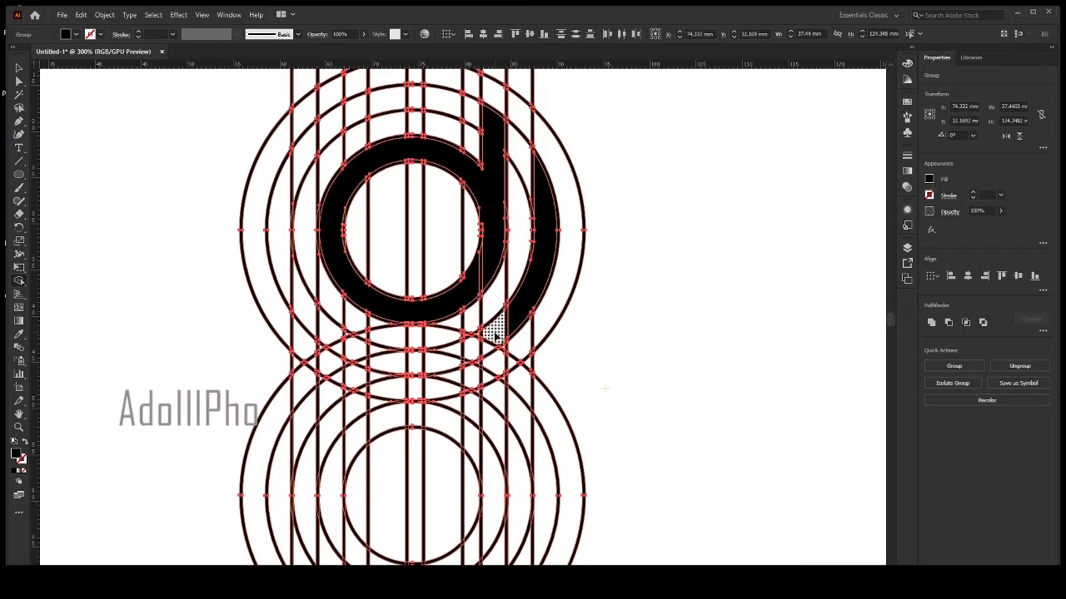
{"action": "scroll", "coordinate": [484, 340], "scroll_direction": "up", "scroll_amount": 6}
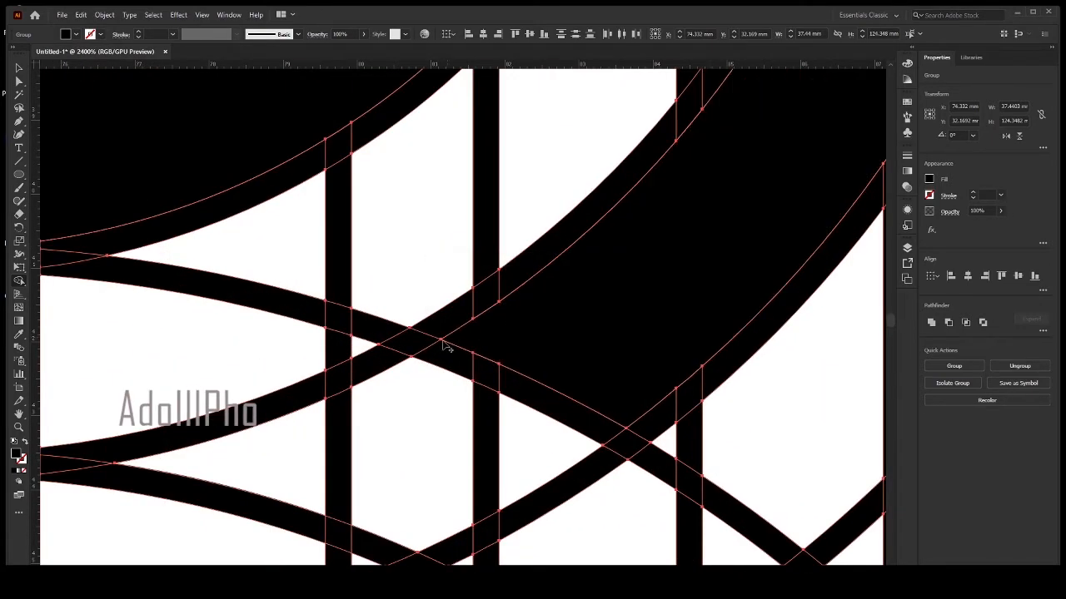
{"action": "scroll", "coordinate": [466, 344], "scroll_direction": "down", "scroll_amount": 6}
{"action": "left_click_drag", "start_coordinate": [543, 329], "coordinate": [588, 382]}
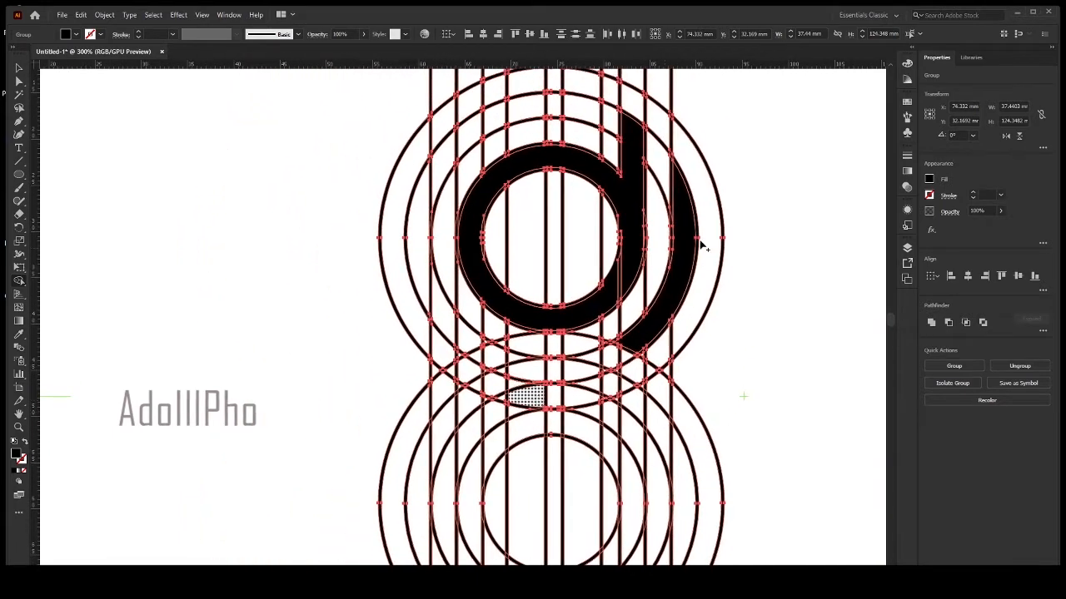
Merge ring segments from the upper circles' top, around their left side and through the overlap, into an S-curve ending beneath the lower circles.
{"action": "mouse_move", "coordinate": [602, 129]}
{"action": "left_mouse_down"}
{"action": "mouse_move", "coordinate": [506, 112]}
{"action": "mouse_move", "coordinate": [449, 158]}
{"action": "mouse_move", "coordinate": [410, 221]}
{"action": "mouse_move", "coordinate": [431, 302]}
{"action": "mouse_move", "coordinate": [472, 354]}
{"action": "mouse_move", "coordinate": [629, 398]}
{"action": "mouse_move", "coordinate": [680, 457]}
{"action": "left_mouse_up"}
{"action": "scroll", "coordinate": [683, 416], "scroll_direction": "down", "scroll_amount": 5}
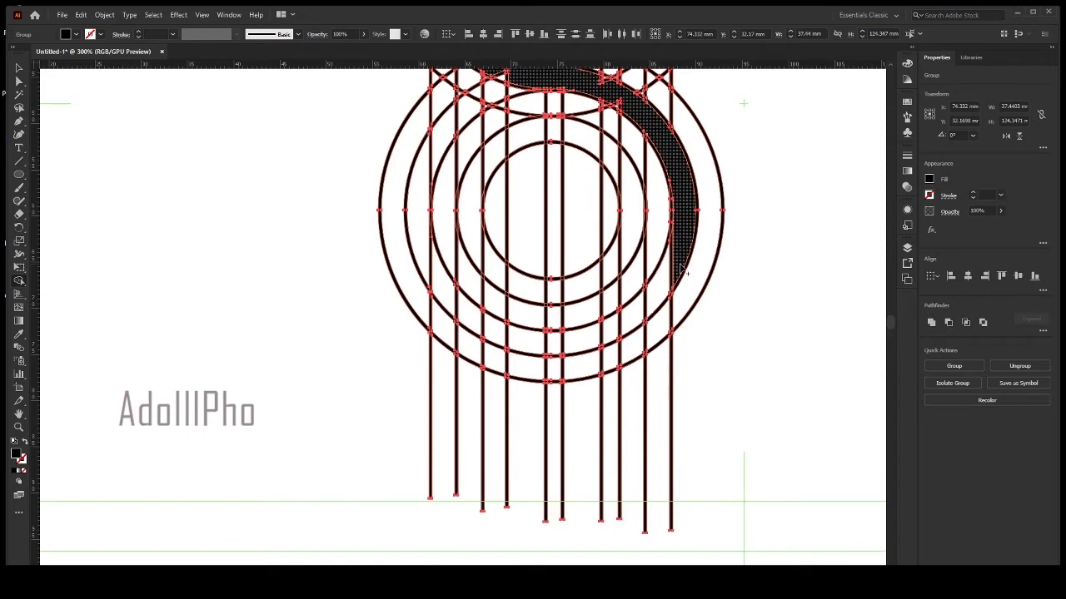
{"action": "mouse_move", "coordinate": [680, 269]}
{"action": "left_mouse_down"}
{"action": "mouse_move", "coordinate": [621, 320]}
{"action": "mouse_move", "coordinate": [528, 346]}
{"action": "left_mouse_up"}
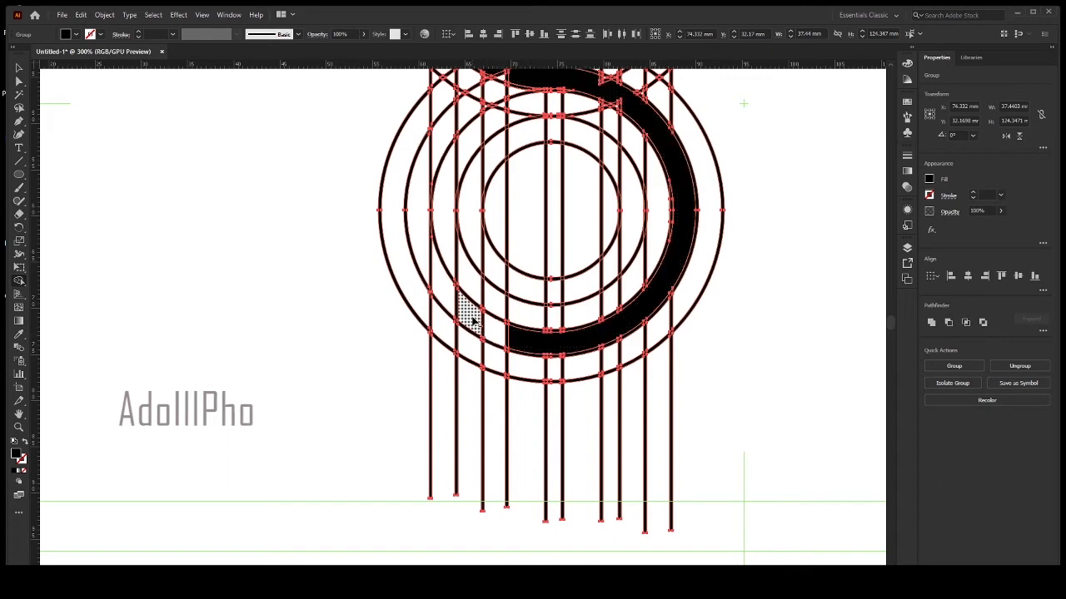
Merge the lower circles' innermost ring and the vertical strip on its left side into a "p" shape.
{"action": "mouse_move", "coordinate": [470, 310]}
{"action": "left_mouse_down"}
{"action": "mouse_move", "coordinate": [474, 201]}
{"action": "mouse_move", "coordinate": [514, 133]}
{"action": "mouse_move", "coordinate": [567, 123]}
{"action": "mouse_move", "coordinate": [626, 184]}
{"action": "left_mouse_up"}
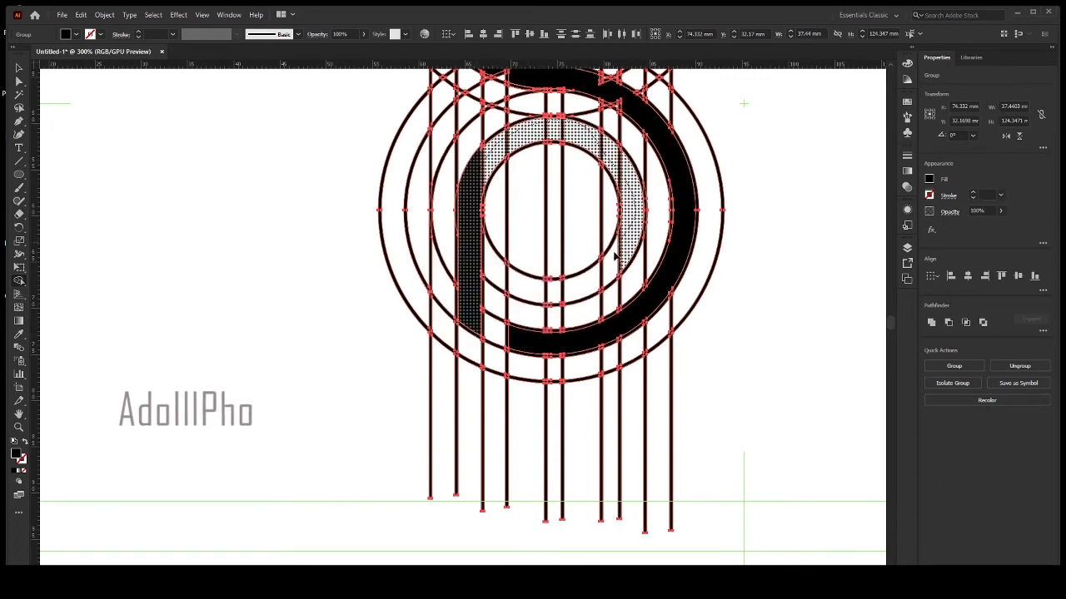
{"action": "mouse_move", "coordinate": [614, 256]}
{"action": "left_mouse_down"}
{"action": "mouse_move", "coordinate": [567, 290]}
{"action": "mouse_move", "coordinate": [494, 279]}
{"action": "left_mouse_up"}
{"action": "left_click_drag", "start_coordinate": [483, 215], "coordinate": [481, 215]}
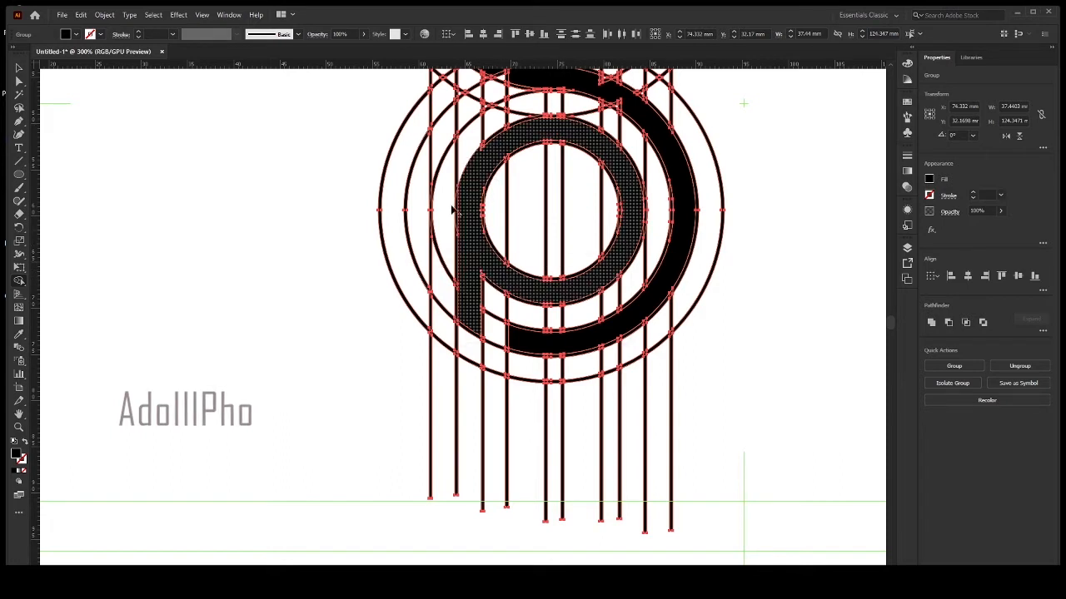
Merge the ring segments left of the "p" stem into an arc, including the small triangular tip at the overlap.
{"action": "left_click", "coordinate": [423, 248]}
{"action": "mouse_move", "coordinate": [427, 170]}
{"action": "left_mouse_down"}
{"action": "mouse_move", "coordinate": [441, 138]}
{"action": "mouse_move", "coordinate": [480, 116]}
{"action": "left_mouse_up"}
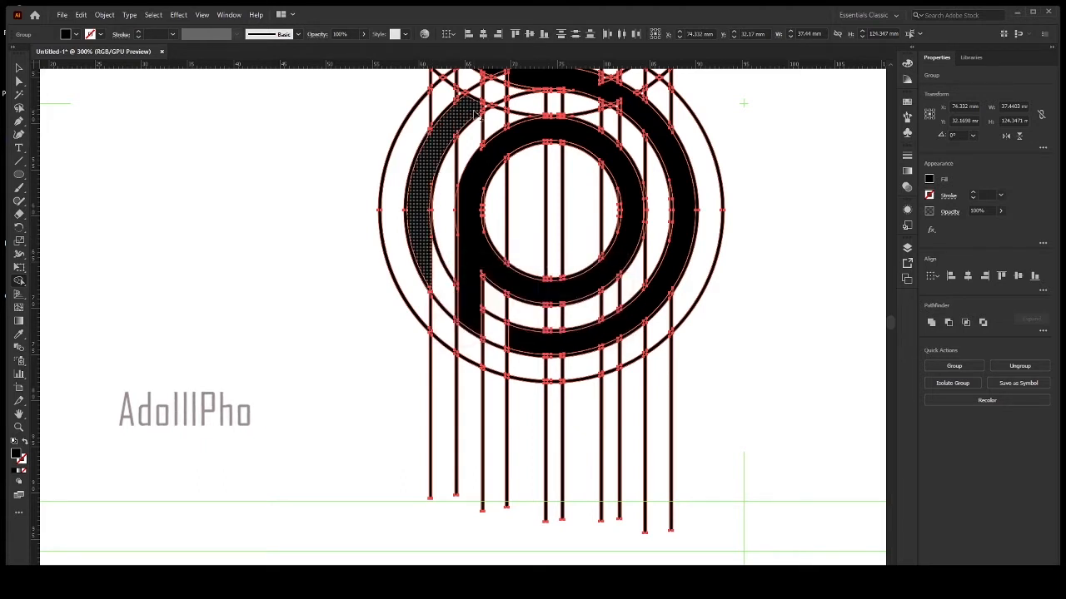
{"action": "scroll", "coordinate": [488, 112], "scroll_direction": "up", "scroll_amount": 7}
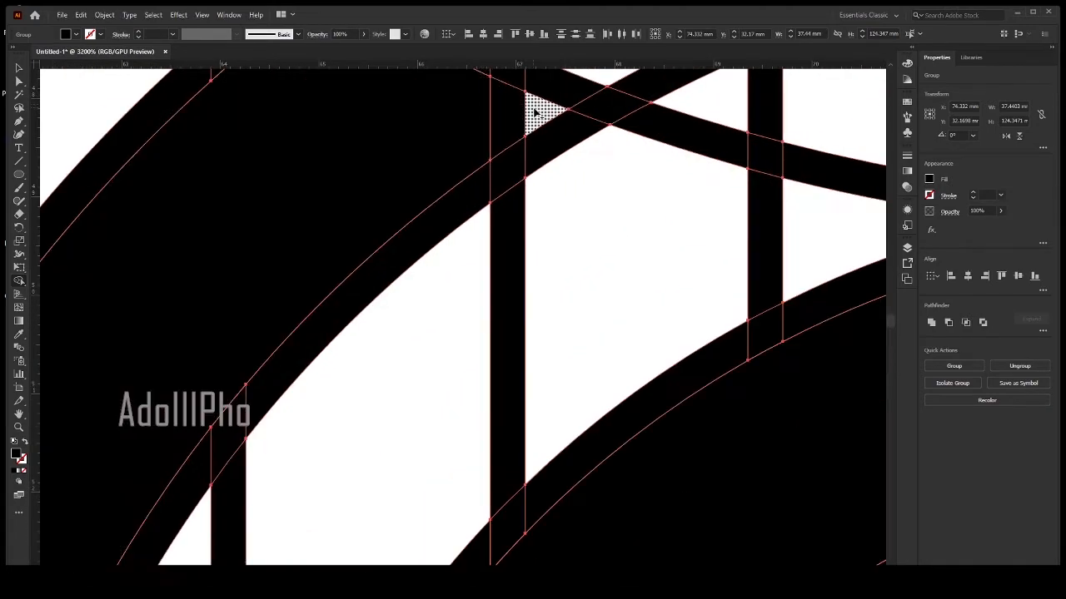
{"action": "left_click_drag", "start_coordinate": [537, 112], "coordinate": [412, 159]}
{"action": "scroll", "coordinate": [412, 159], "scroll_direction": "down", "scroll_amount": 7}
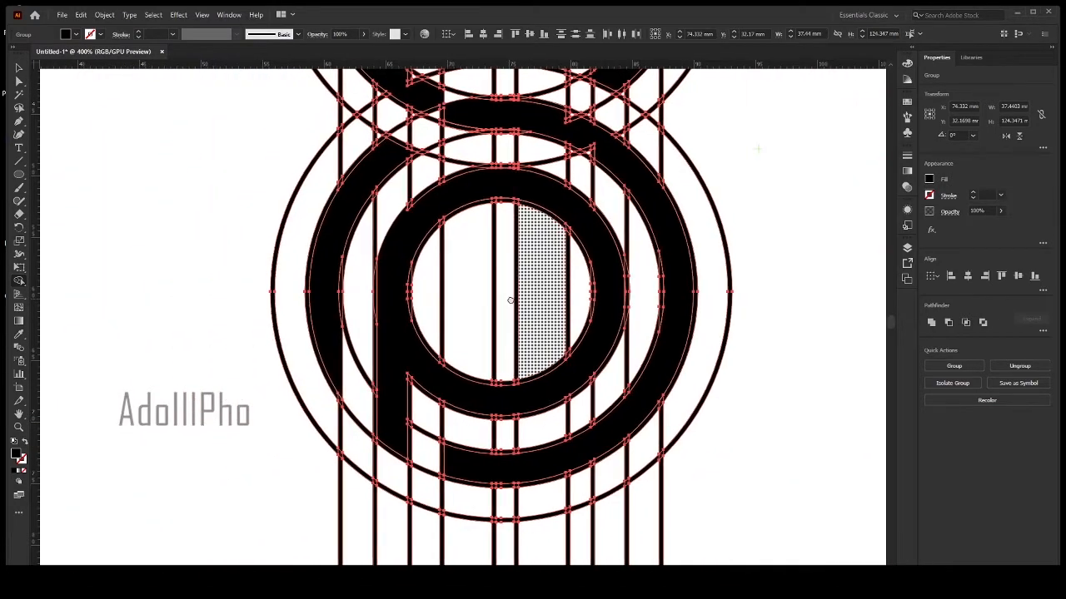
Merge the leftover slivers and notches along the central S-curve so that its edges are smooth.
{"action": "scroll", "coordinate": [432, 273], "scroll_direction": "down", "scroll_amount": 1}
{"action": "scroll", "coordinate": [435, 268], "scroll_direction": "up", "scroll_amount": 2}
{"action": "left_click_drag", "start_coordinate": [444, 266], "coordinate": [500, 362]}
{"action": "scroll", "coordinate": [495, 243], "scroll_direction": "up", "scroll_amount": 6}
{"action": "left_click_drag", "start_coordinate": [491, 244], "coordinate": [628, 280]}
{"action": "left_click_drag", "start_coordinate": [413, 276], "coordinate": [364, 257]}
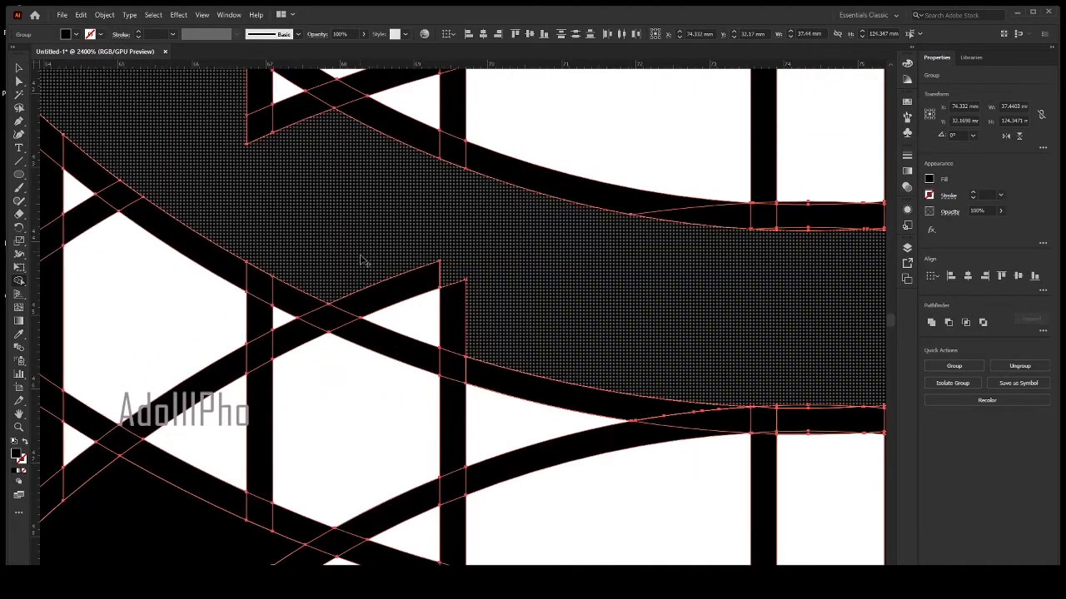
{"action": "scroll", "coordinate": [384, 267], "scroll_direction": "down", "scroll_amount": 3}
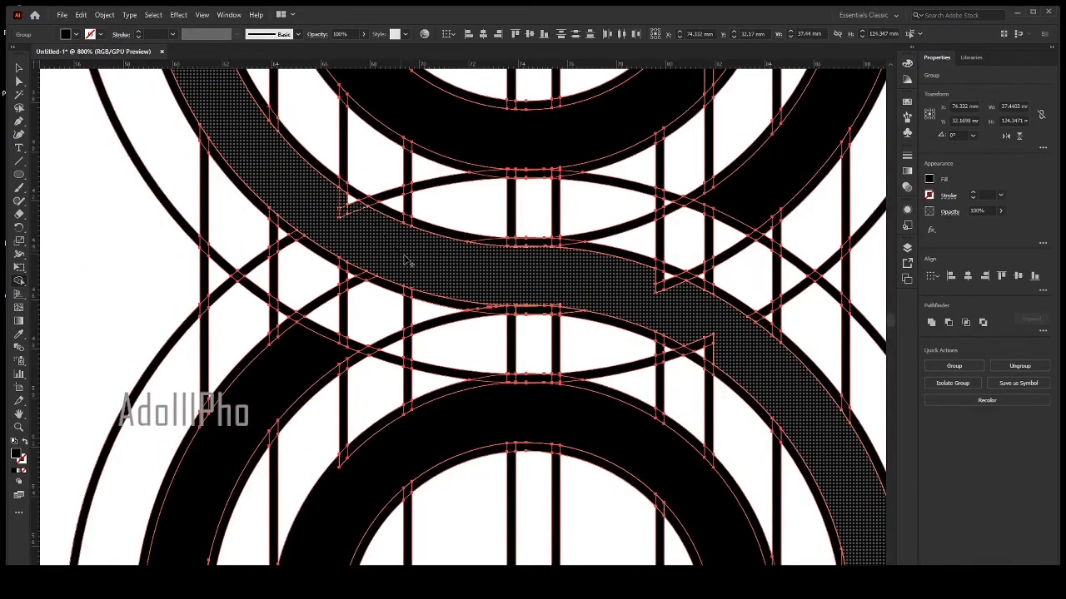
{"action": "left_click_drag", "start_coordinate": [349, 202], "coordinate": [420, 257]}
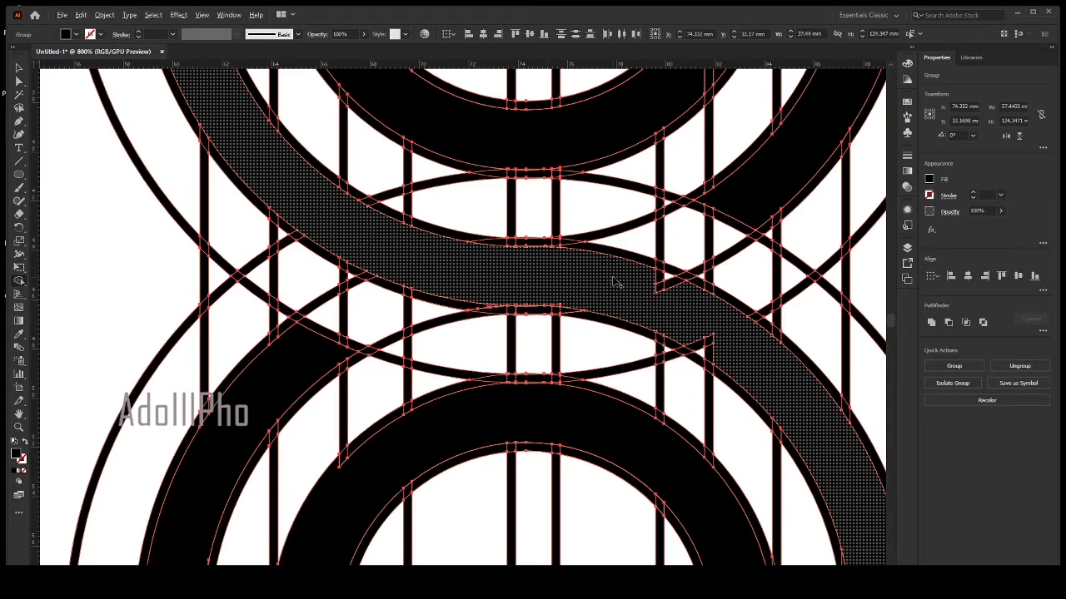
{"action": "left_click_drag", "start_coordinate": [614, 279], "coordinate": [683, 299]}
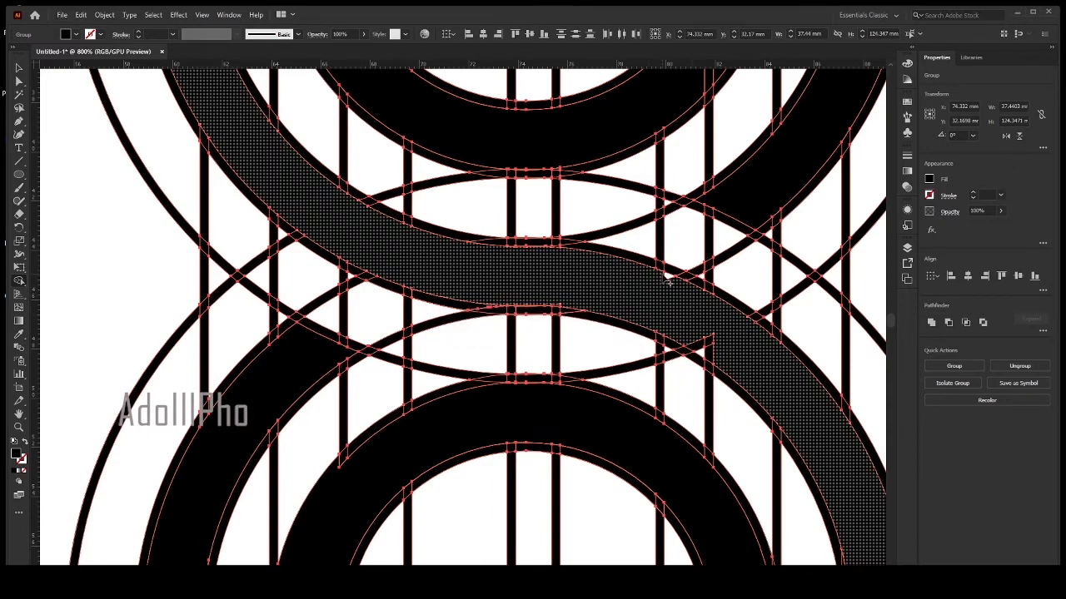
{"action": "left_click_drag", "start_coordinate": [709, 345], "coordinate": [753, 358]}
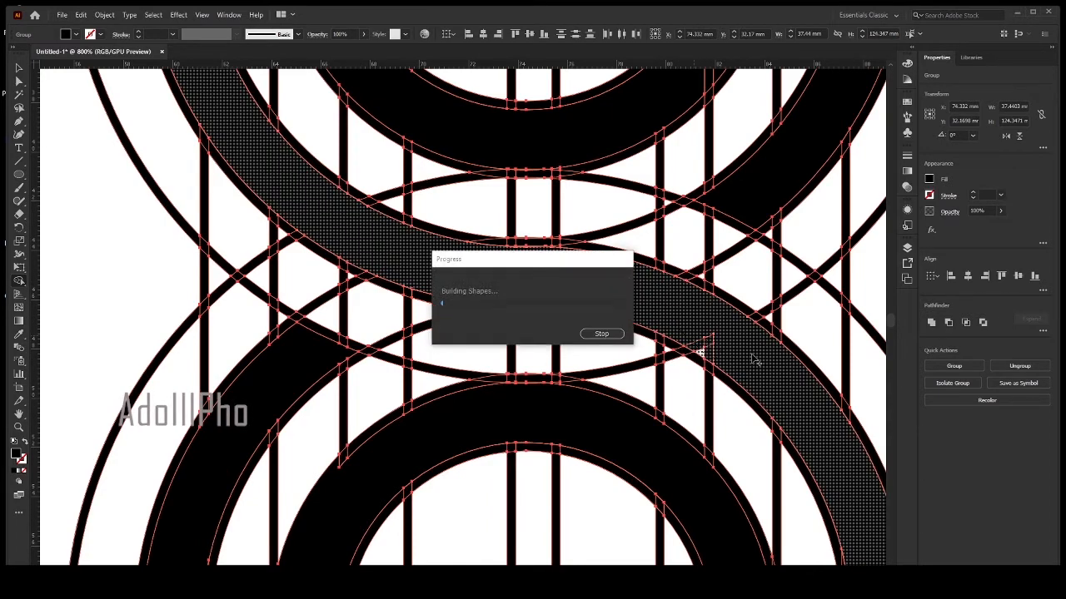
{"action": "scroll", "coordinate": [593, 311], "scroll_direction": "down", "scroll_amount": 6}
{"action": "scroll", "coordinate": [573, 302], "scroll_direction": "up", "scroll_amount": 4}
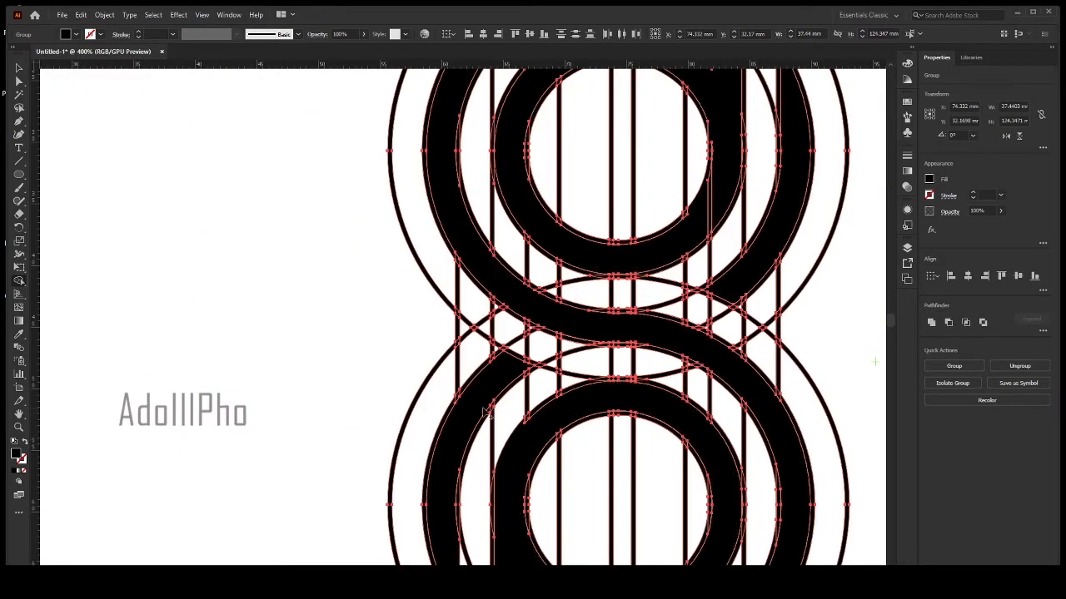
Select all the vertical construction lines crossing the circles and delete them.
{"action": "scroll", "coordinate": [466, 400], "scroll_direction": "down", "scroll_amount": 4}
{"action": "left_click", "coordinate": [375, 322]}
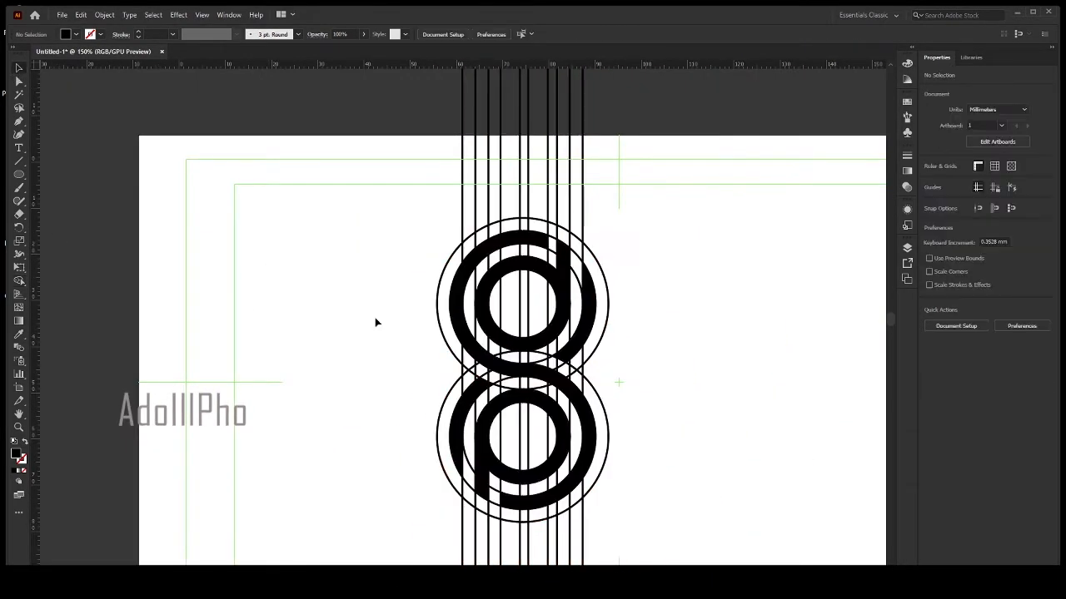
{"action": "left_click_drag", "start_coordinate": [620, 165], "coordinate": [348, 148]}
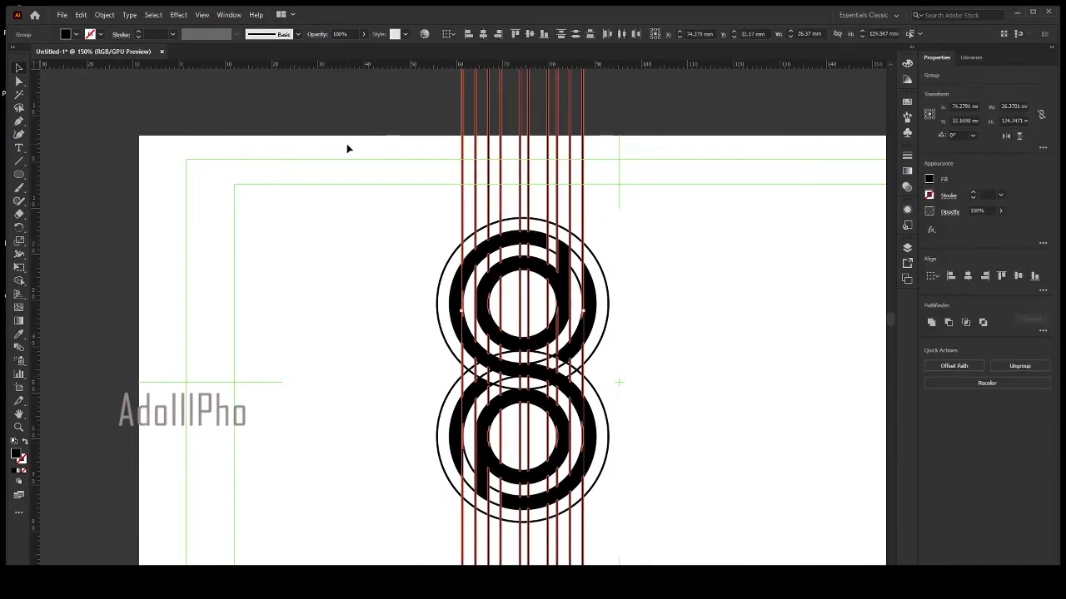
{"action": "key", "text": "Delete"}
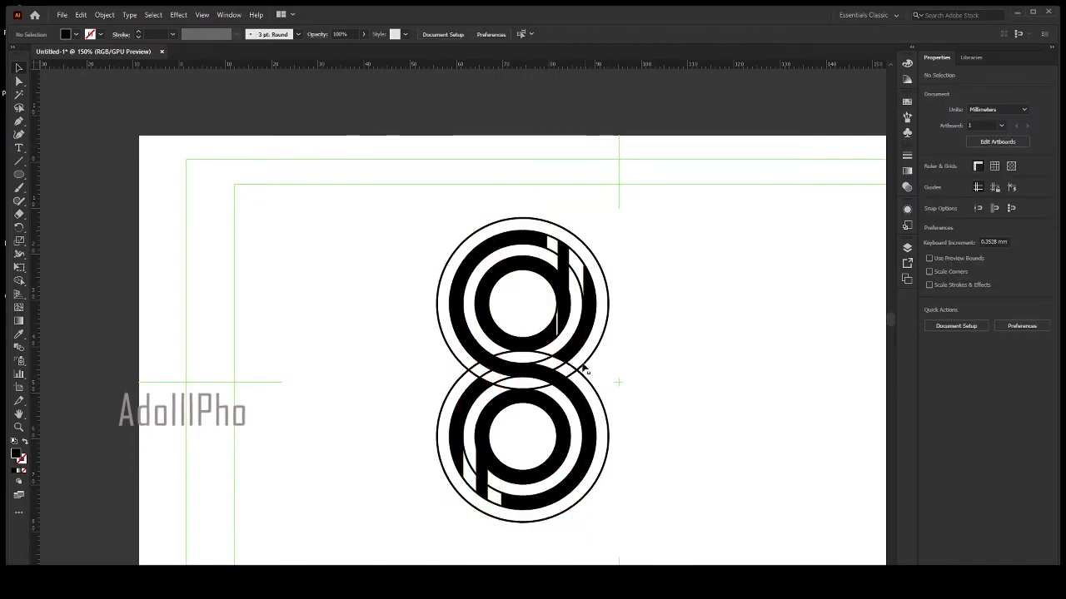
Select all the artwork and merge the thin vertical gap in the lower right of the "d" ring with the Shape Builder.
{"action": "scroll", "coordinate": [549, 338], "scroll_direction": "up", "scroll_amount": 6}
{"action": "key", "text": "ctrl+a"}
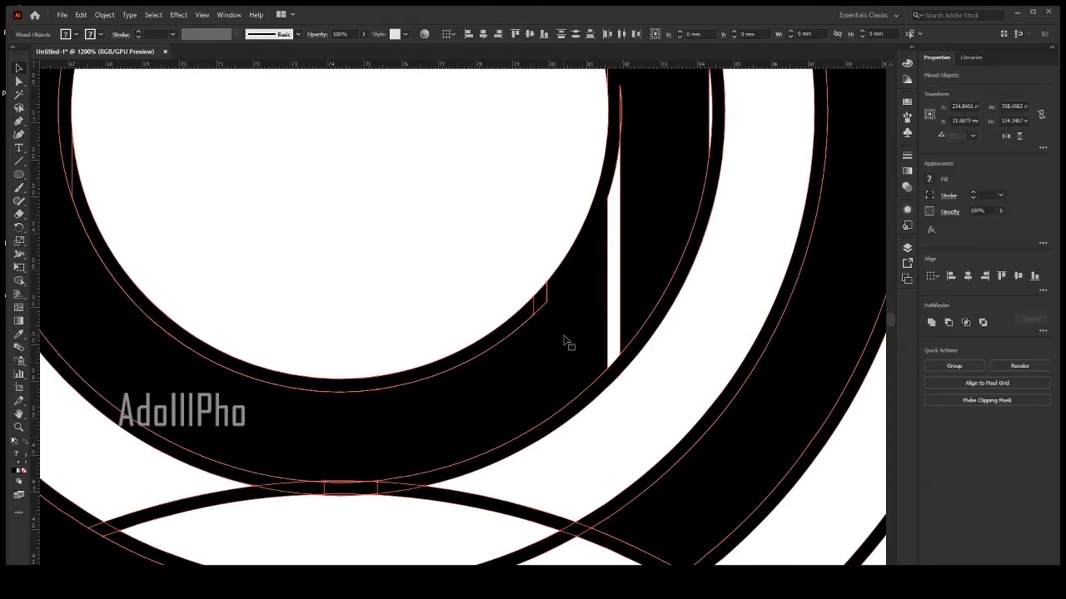
{"action": "key", "text": "shift+m"}
{"action": "scroll", "coordinate": [566, 337], "scroll_direction": "down", "scroll_amount": 3}
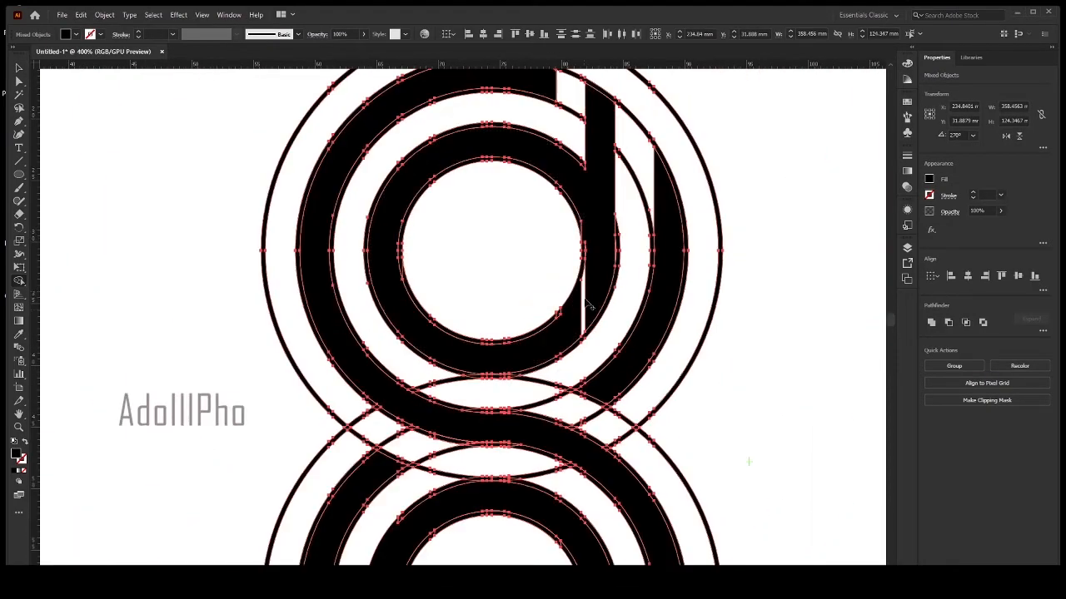
{"action": "left_click_drag", "start_coordinate": [589, 295], "coordinate": [562, 341]}
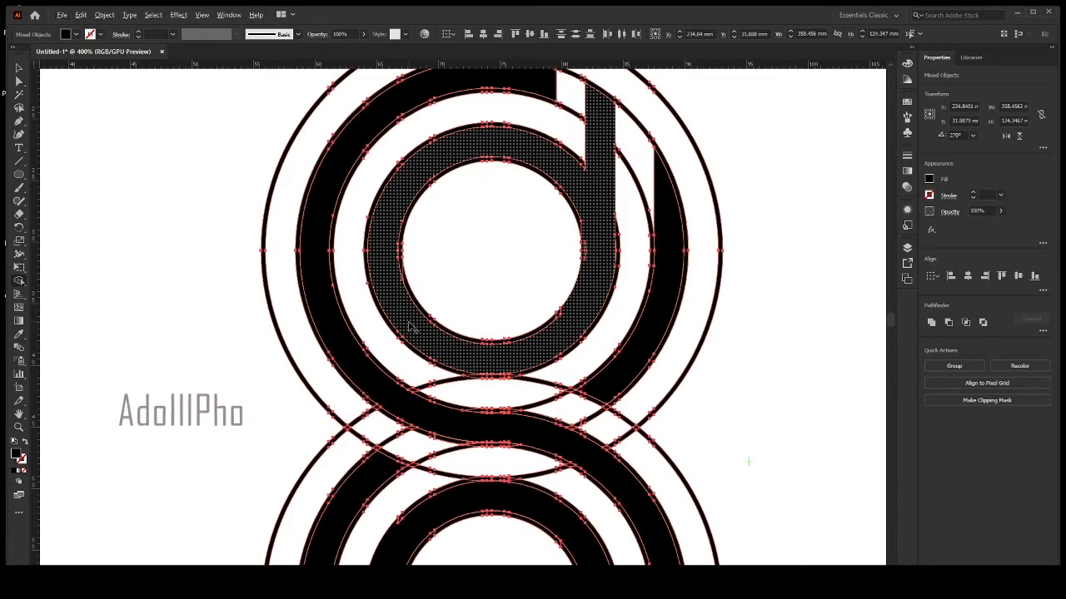
Merge the leftover slivers along the inner edge of the "d" ring into the ring, keeping its round centre empty.
{"action": "scroll", "coordinate": [408, 322], "scroll_direction": "up", "scroll_amount": 4}
{"action": "left_click_drag", "start_coordinate": [438, 288], "coordinate": [455, 255]}
{"action": "scroll", "coordinate": [372, 166], "scroll_direction": "down", "scroll_amount": 3}
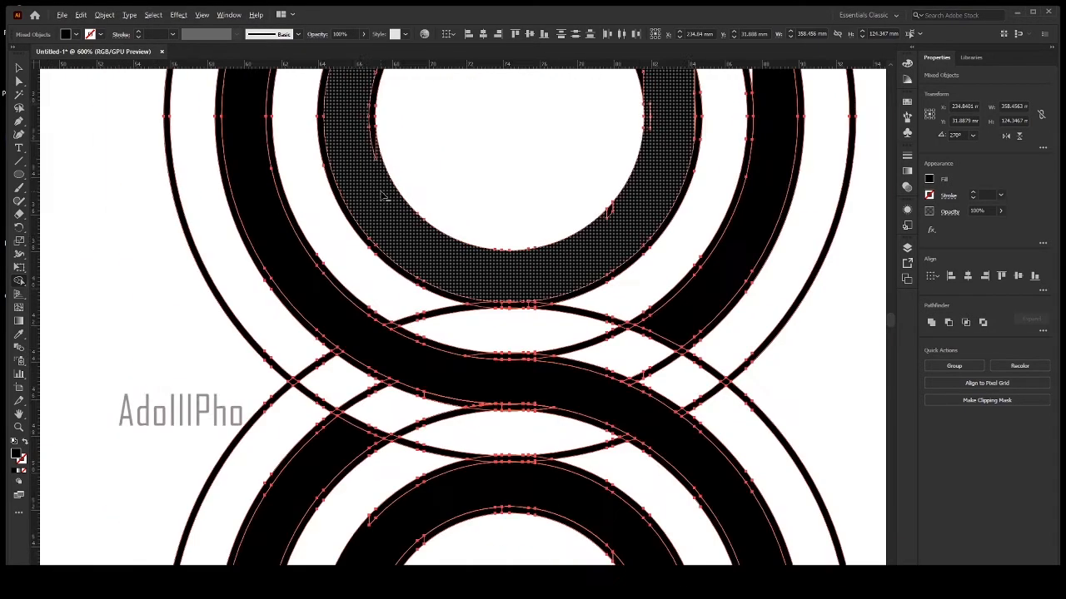
{"action": "left_click_drag", "start_coordinate": [381, 193], "coordinate": [398, 300]}
{"action": "left_click_drag", "start_coordinate": [639, 307], "coordinate": [629, 312]}
{"action": "left_click", "coordinate": [547, 318]}
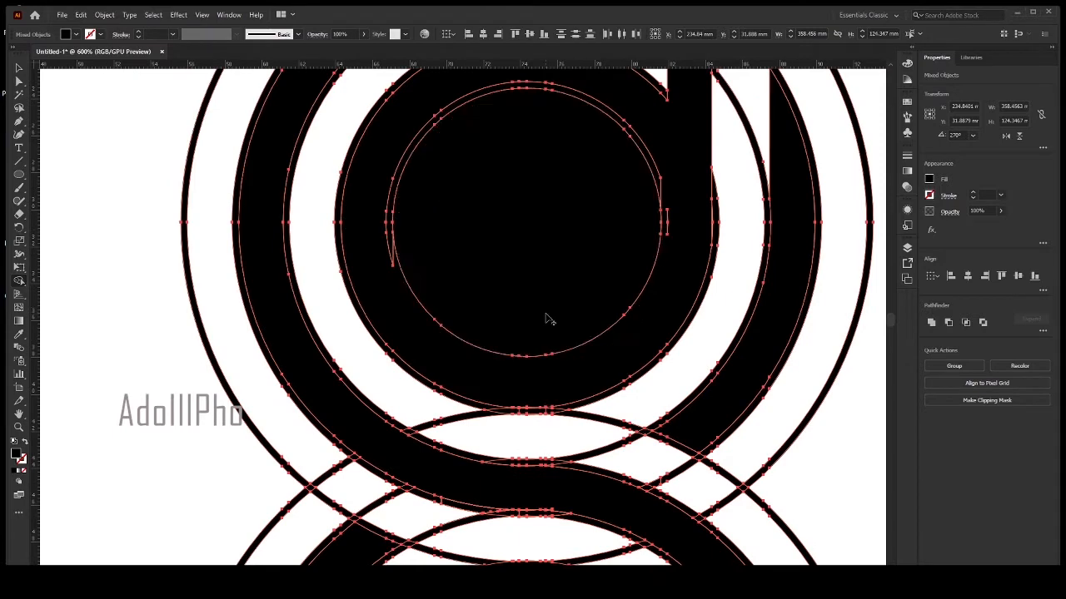
{"action": "key", "text": "ctrl+z"}
{"action": "left_click_drag", "start_coordinate": [670, 212], "coordinate": [665, 220]}
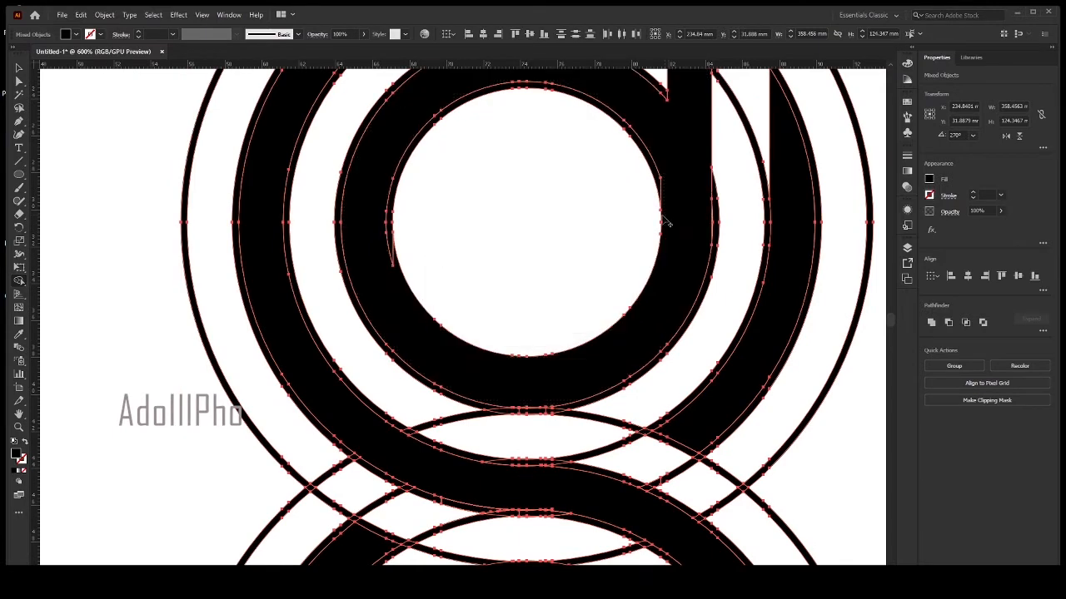
{"action": "left_click_drag", "start_coordinate": [662, 154], "coordinate": [654, 180]}
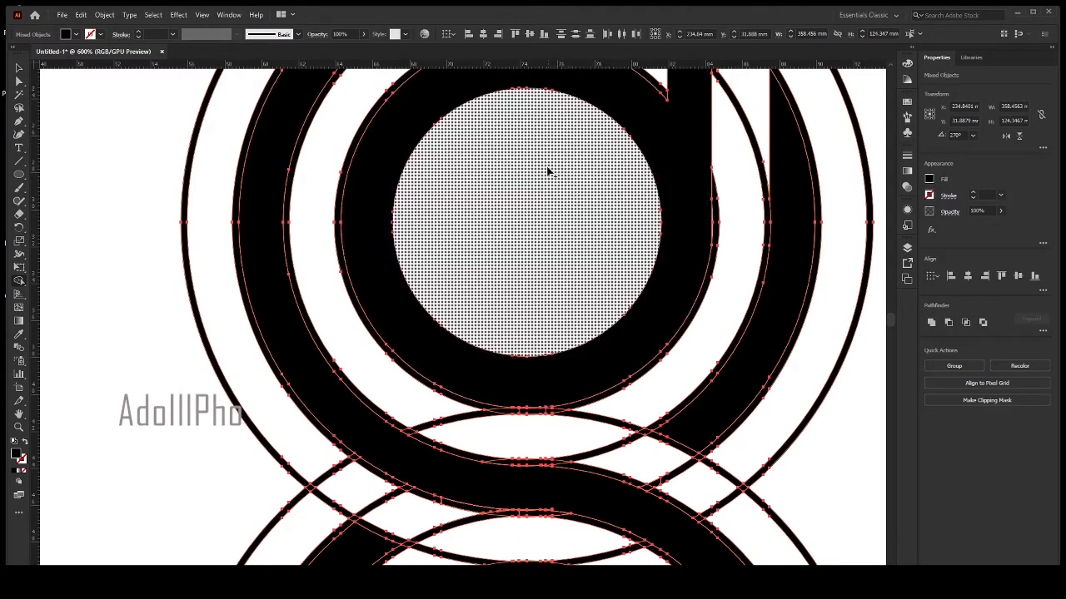
Merge the thin outline strip around the outer edge of the "d" ring into the ring.
{"action": "scroll", "coordinate": [547, 171], "scroll_direction": "up", "scroll_amount": 2}
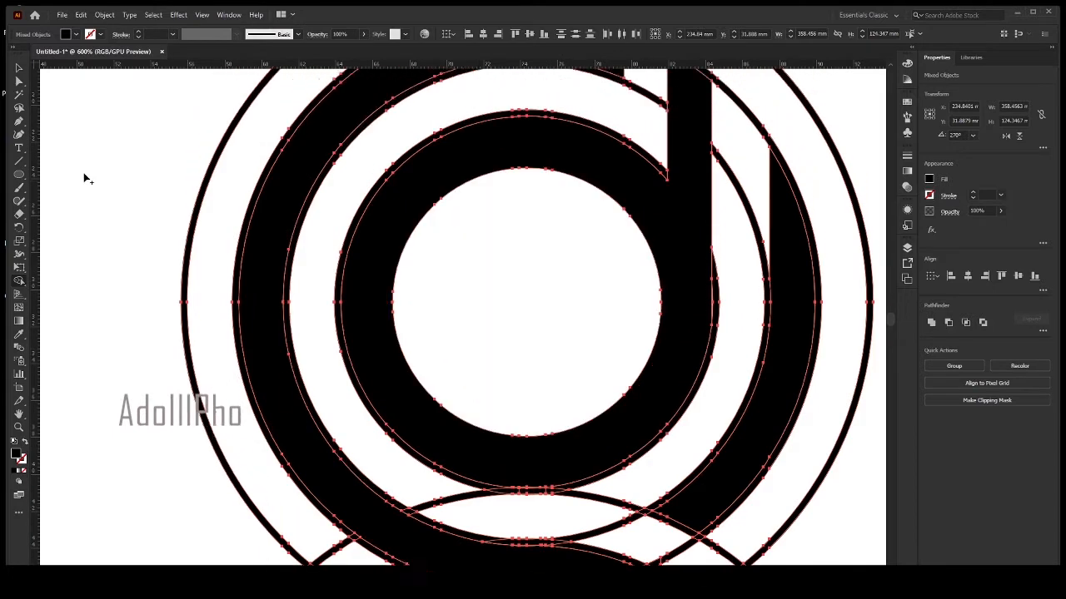
{"action": "left_click", "coordinate": [19, 68]}
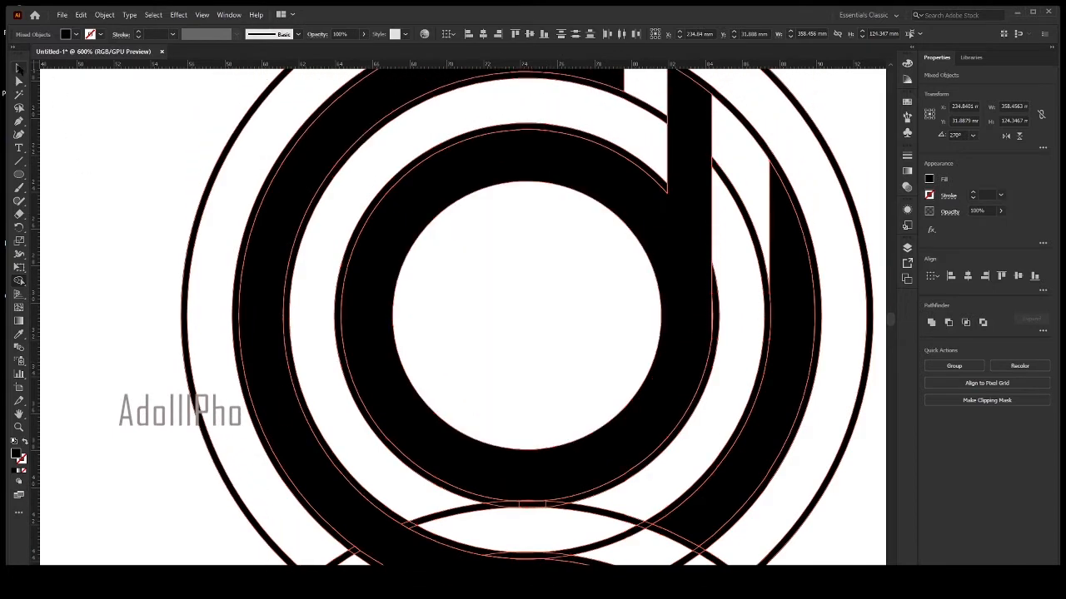
{"action": "left_click_drag", "start_coordinate": [365, 224], "coordinate": [390, 257]}
{"action": "scroll", "coordinate": [706, 377], "scroll_direction": "down", "scroll_amount": 1}
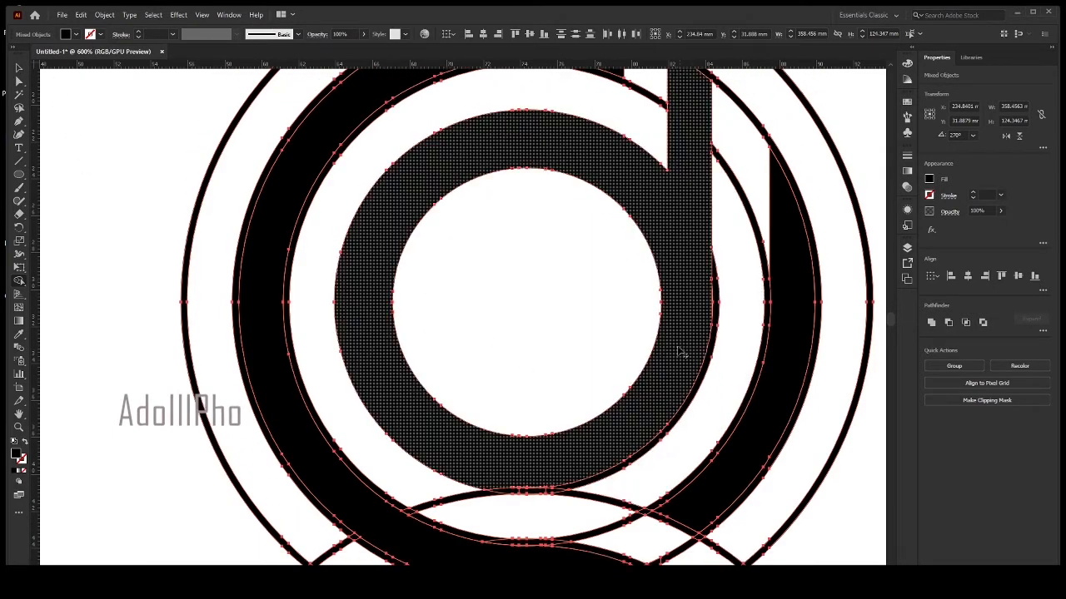
{"action": "scroll", "coordinate": [528, 409], "scroll_direction": "down", "scroll_amount": 2}
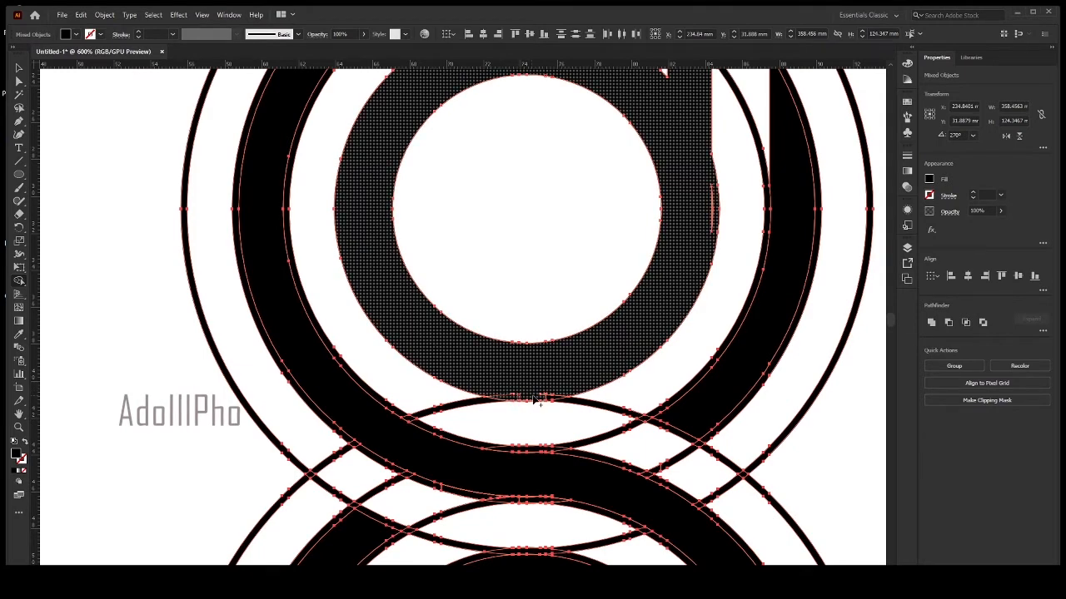
Remove the arc crossing the white band beneath the "d" ring and merge the sliver where the ring meets the stem's outer edge.
{"action": "left_click_drag", "start_coordinate": [534, 396], "coordinate": [556, 397]}
{"action": "left_click_drag", "start_coordinate": [626, 403], "coordinate": [446, 405]}
{"action": "scroll", "coordinate": [722, 360], "scroll_direction": "up", "scroll_amount": 4}
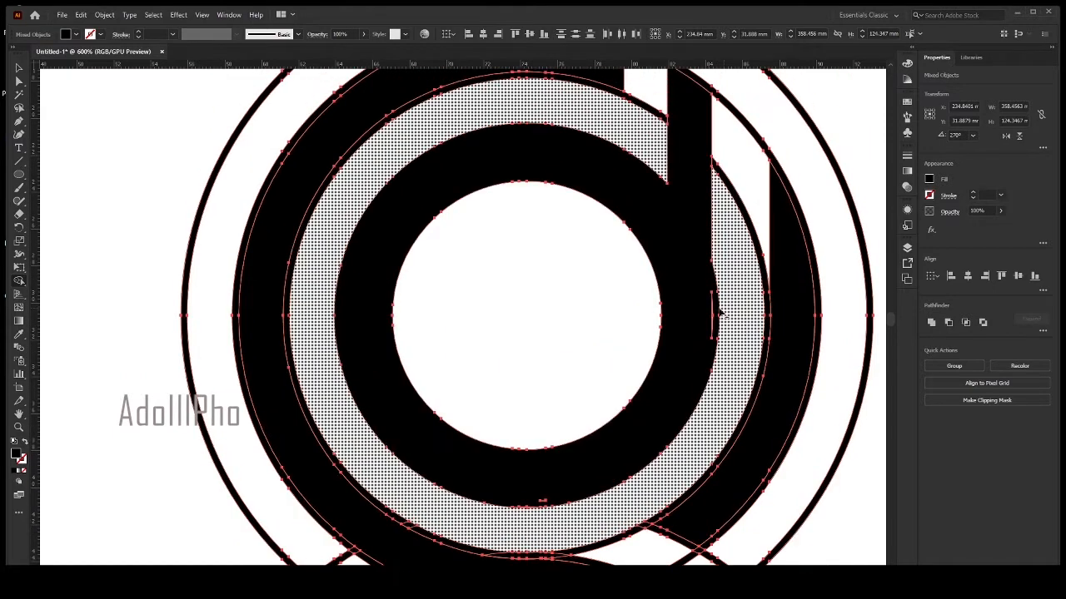
{"action": "left_click_drag", "start_coordinate": [701, 316], "coordinate": [714, 315]}
Remove the arcs crossing the white band below the S-curve and the outermost circle around the "d".
{"action": "scroll", "coordinate": [678, 364], "scroll_direction": "down", "scroll_amount": 8}
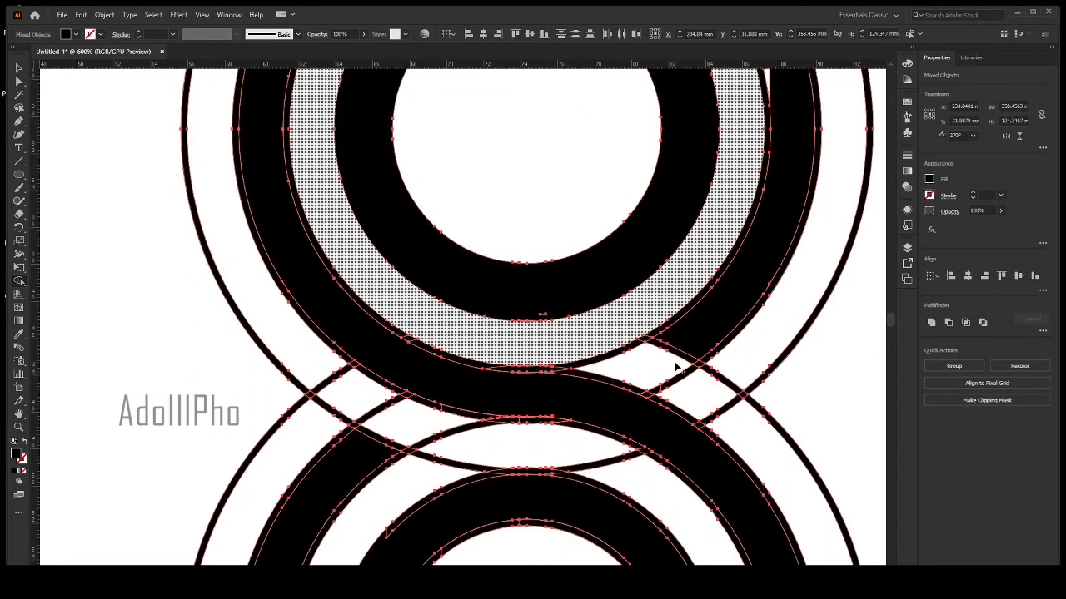
{"action": "scroll", "coordinate": [511, 353], "scroll_direction": "down", "scroll_amount": 3}
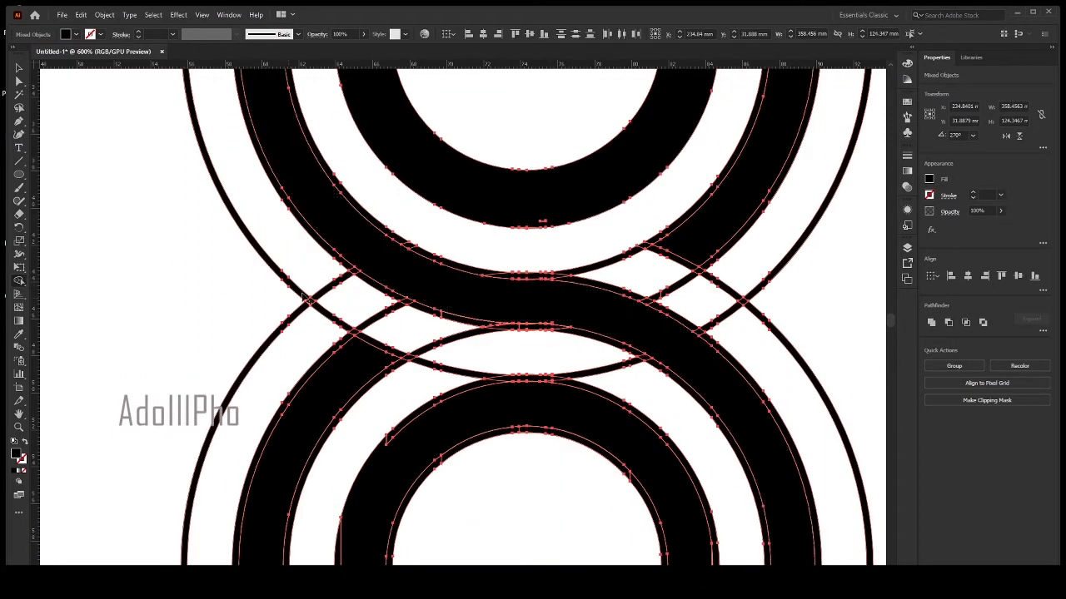
{"action": "mouse_move", "coordinate": [313, 265]}
{"action": "left_mouse_down"}
{"action": "mouse_move", "coordinate": [396, 326]}
{"action": "mouse_move", "coordinate": [639, 391]}
{"action": "left_mouse_up"}
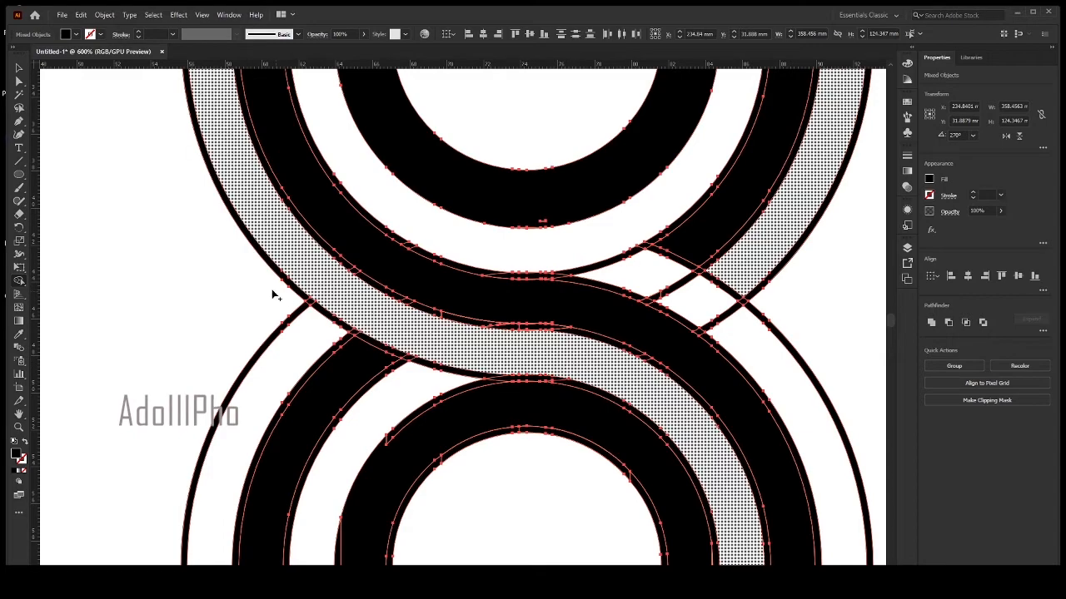
{"action": "mouse_move", "coordinate": [214, 275]}
{"action": "left_mouse_down"}
{"action": "mouse_move", "coordinate": [305, 281]}
{"action": "mouse_move", "coordinate": [330, 297]}
{"action": "left_mouse_up"}
{"action": "scroll", "coordinate": [350, 323], "scroll_direction": "up", "scroll_amount": 1}
{"action": "scroll", "coordinate": [350, 322], "scroll_direction": "down", "scroll_amount": 3}
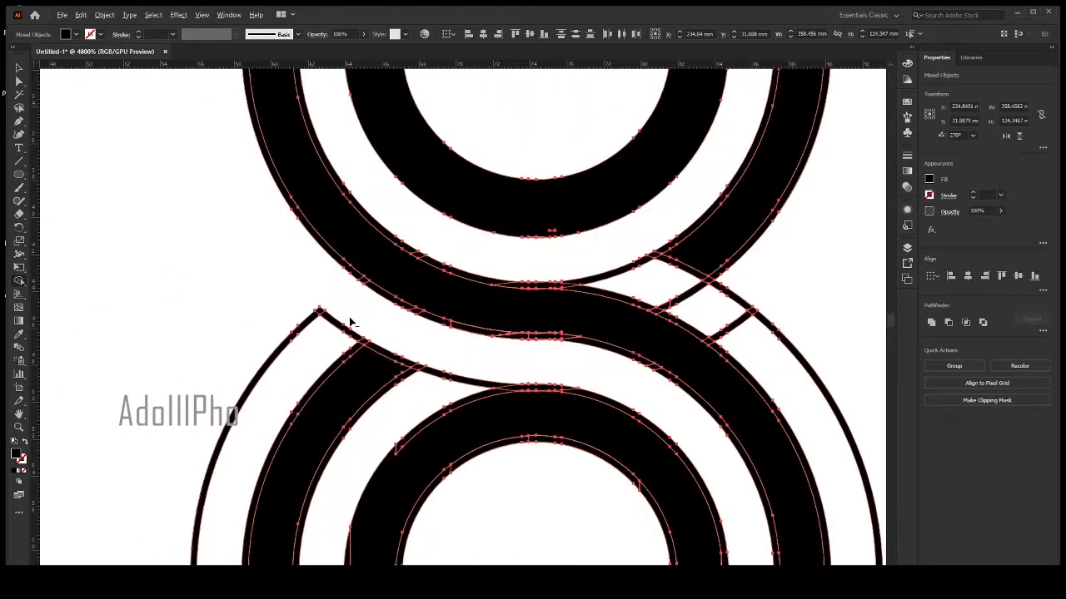
Remove the thin outline arcs around the "d"'s outer ring, including the pieces spanning the gaps beside the stem.
{"action": "scroll", "coordinate": [524, 208], "scroll_direction": "up", "scroll_amount": 1}
{"action": "mouse_move", "coordinate": [524, 208]}
{"action": "left_mouse_down"}
{"action": "mouse_move", "coordinate": [548, 469]}
{"action": "mouse_move", "coordinate": [548, 459]}
{"action": "left_mouse_up"}
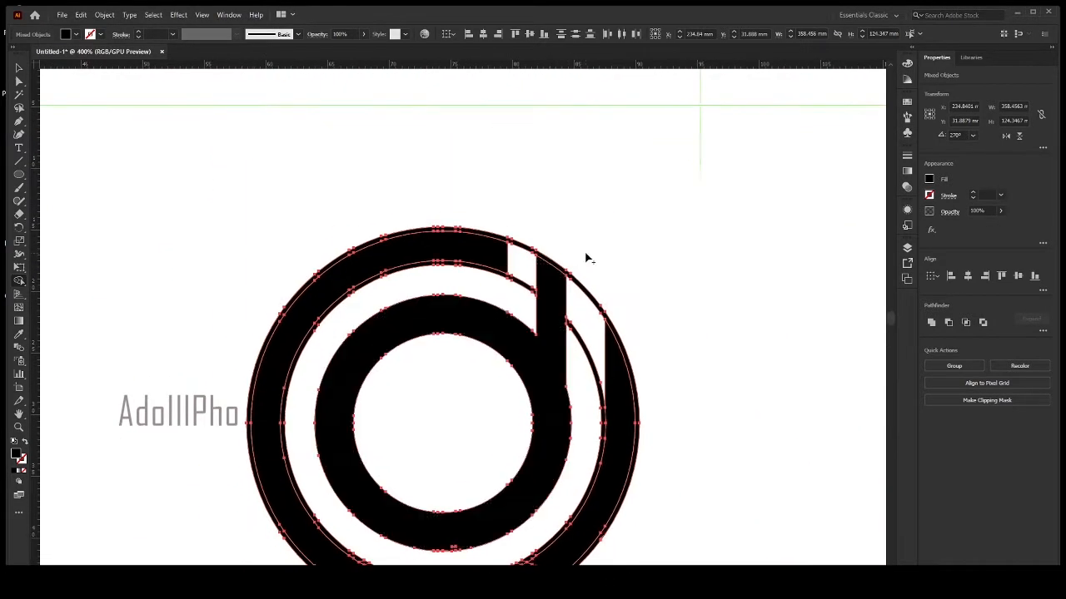
{"action": "left_click_drag", "start_coordinate": [587, 260], "coordinate": [584, 350]}
{"action": "scroll", "coordinate": [576, 343], "scroll_direction": "down", "scroll_amount": 1}
{"action": "scroll", "coordinate": [576, 343], "scroll_direction": "down", "scroll_amount": 5}
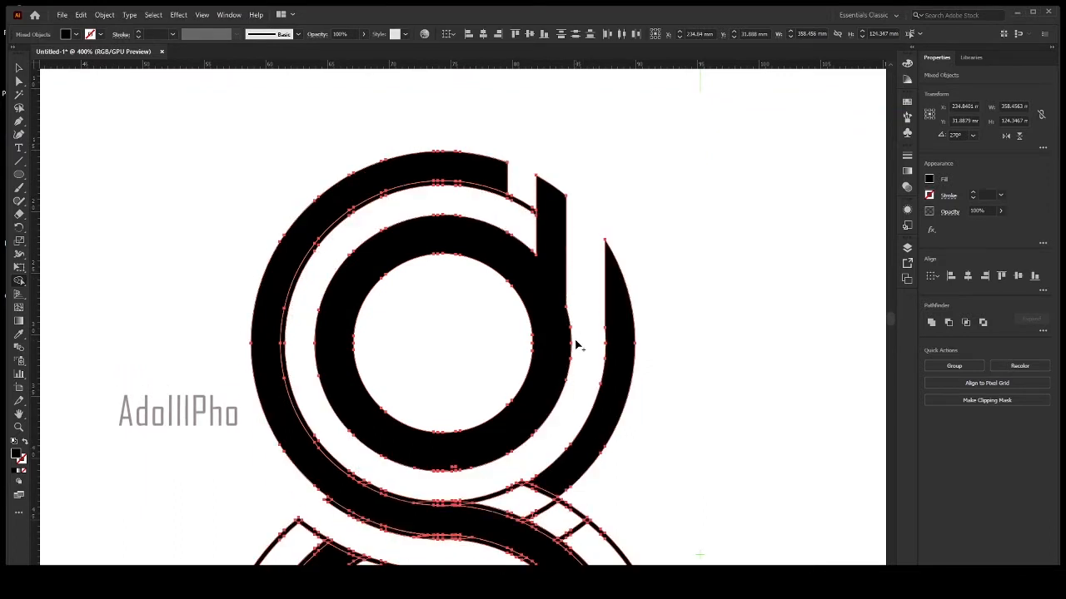
{"action": "mouse_move", "coordinate": [500, 331]}
{"action": "left_mouse_down"}
{"action": "mouse_move", "coordinate": [642, 399]}
{"action": "mouse_move", "coordinate": [666, 398]}
{"action": "left_mouse_up"}
{"action": "key", "text": "ctrl+z"}
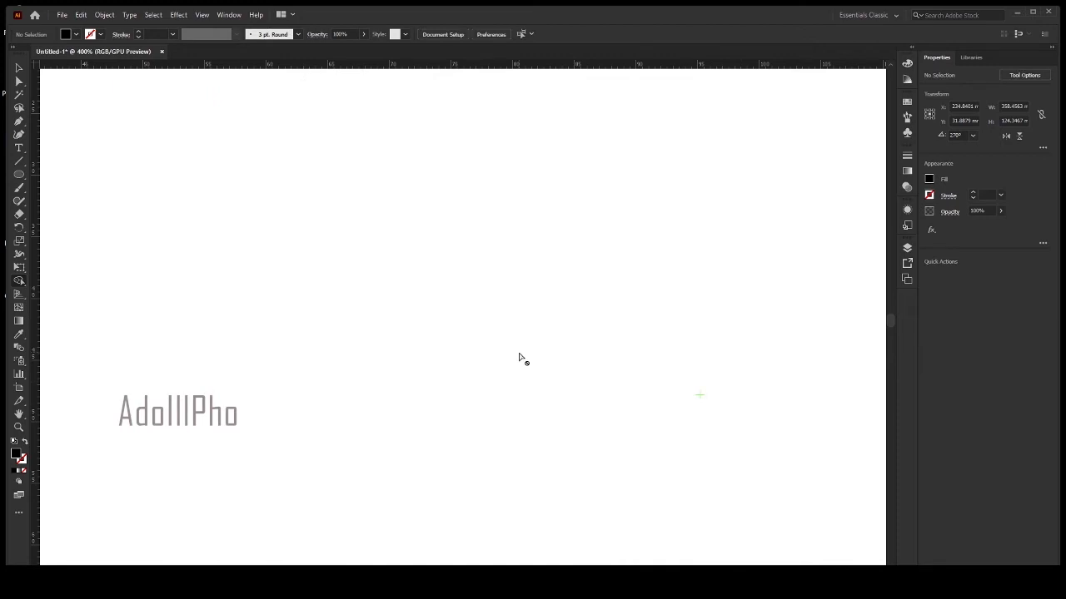
{"action": "key", "text": "ctrl+z"}
{"action": "key", "text": "ctrl+z"}
Remove the outermost circle around the "p" and the outline arcs edging its outer ring and spanning the gaps beside its stem.
{"action": "mouse_move", "coordinate": [487, 325]}
{"action": "left_mouse_down"}
{"action": "mouse_move", "coordinate": [579, 372]}
{"action": "mouse_move", "coordinate": [721, 389]}
{"action": "left_mouse_up"}
{"action": "scroll", "coordinate": [574, 362], "scroll_direction": "down", "scroll_amount": 7}
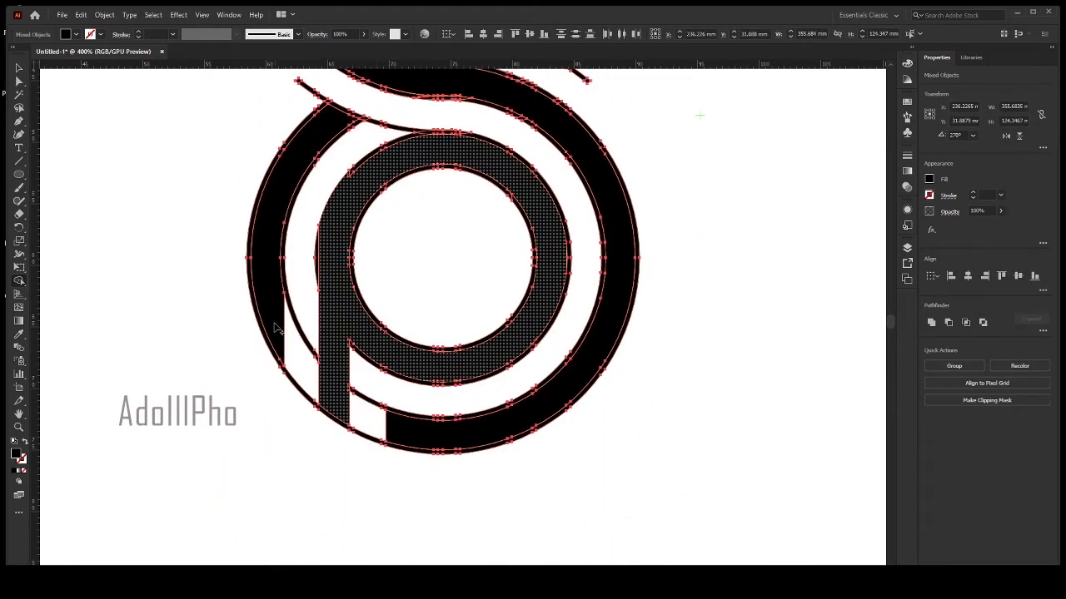
{"action": "mouse_move", "coordinate": [276, 327]}
{"action": "left_mouse_down"}
{"action": "mouse_move", "coordinate": [295, 357]}
{"action": "mouse_move", "coordinate": [376, 409]}
{"action": "left_mouse_up"}
{"action": "left_click", "coordinate": [375, 411], "text": "alt"}
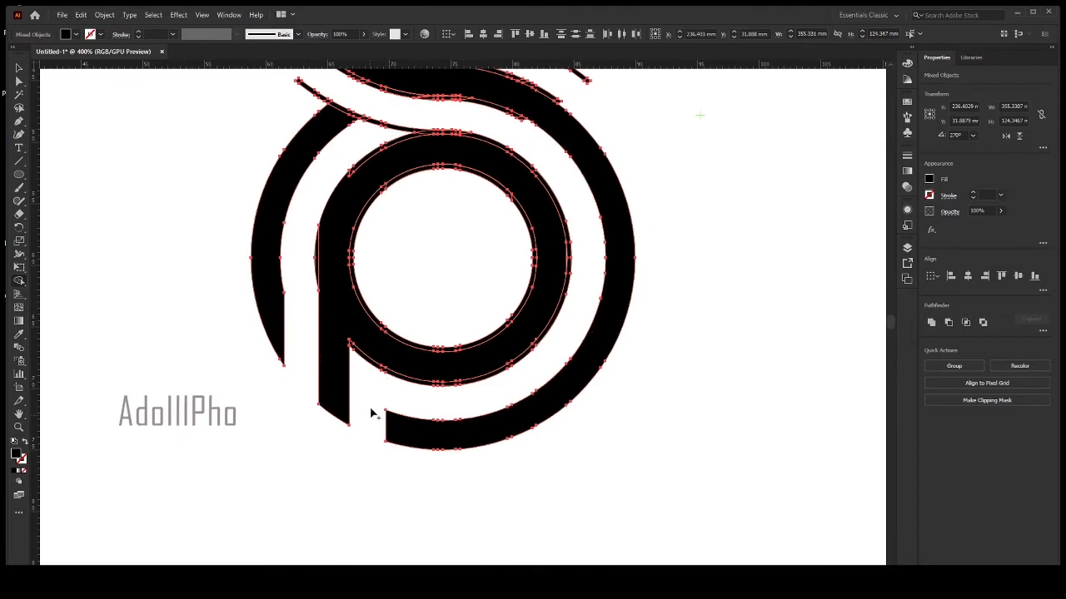
{"action": "left_click", "coordinate": [373, 364], "text": "alt"}
{"action": "key", "text": "ctrl+z"}
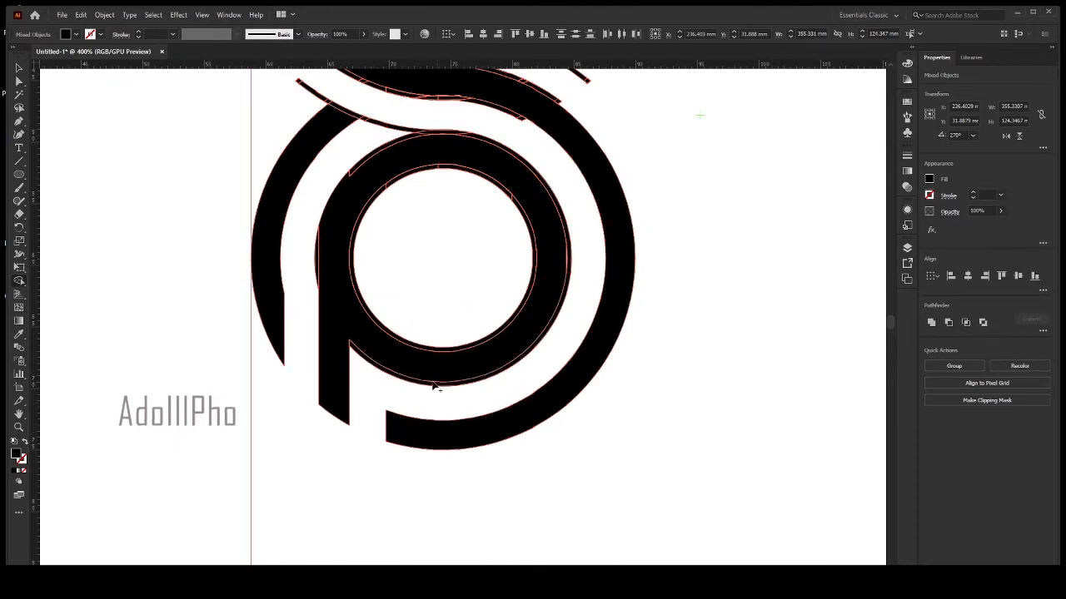
{"action": "scroll", "coordinate": [367, 366], "scroll_direction": "up", "scroll_amount": 5}
{"action": "scroll", "coordinate": [366, 371], "scroll_direction": "up", "scroll_amount": 1}
{"action": "scroll", "coordinate": [400, 366], "scroll_direction": "down", "scroll_amount": 5}
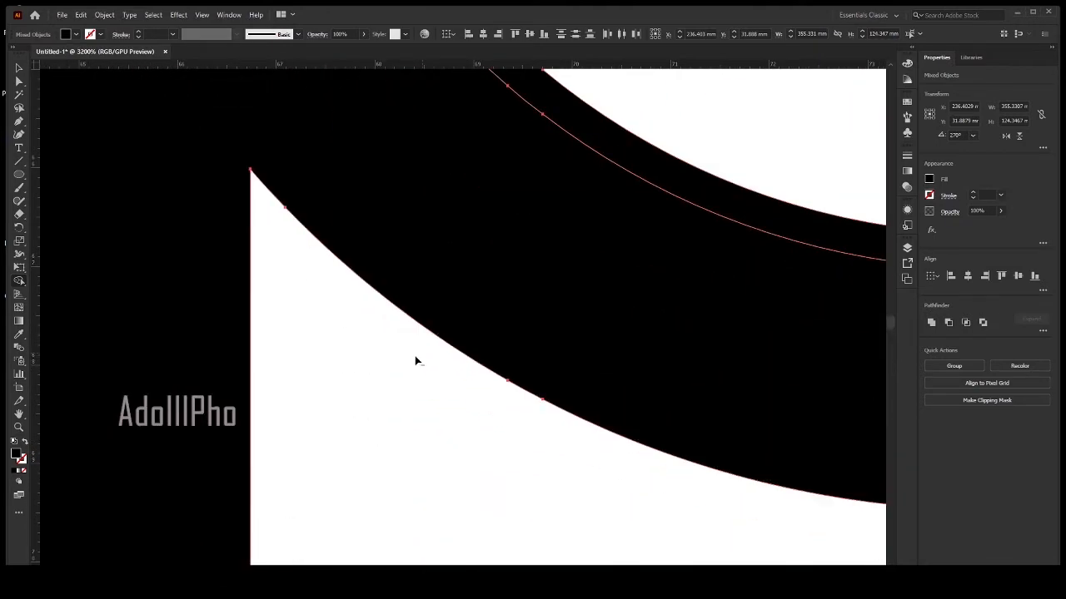
{"action": "scroll", "coordinate": [411, 286], "scroll_direction": "up", "scroll_amount": 5}
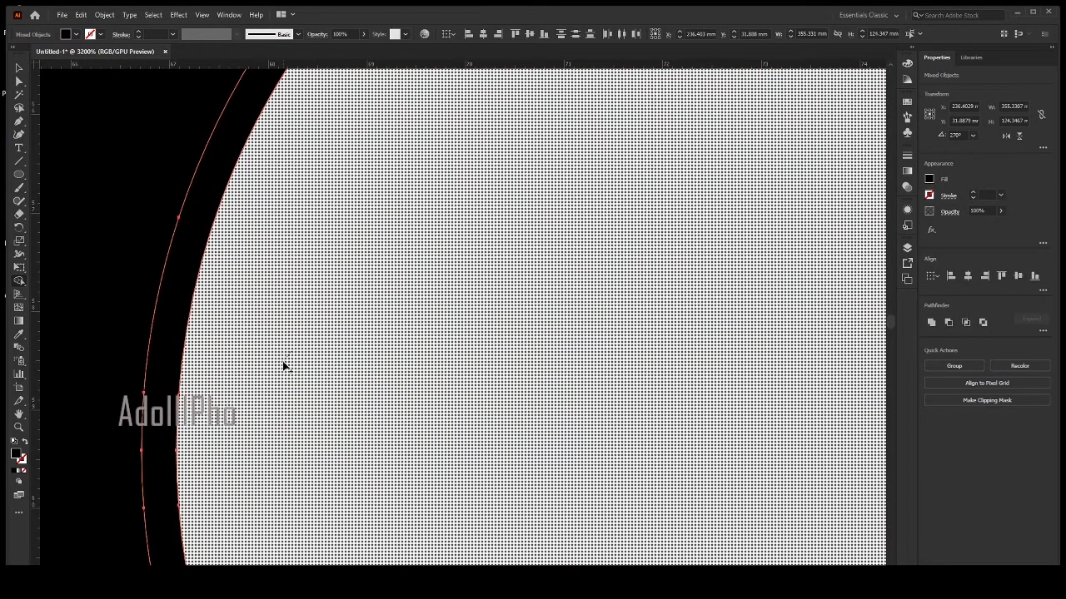
{"action": "scroll", "coordinate": [333, 426], "scroll_direction": "down", "scroll_amount": 6}
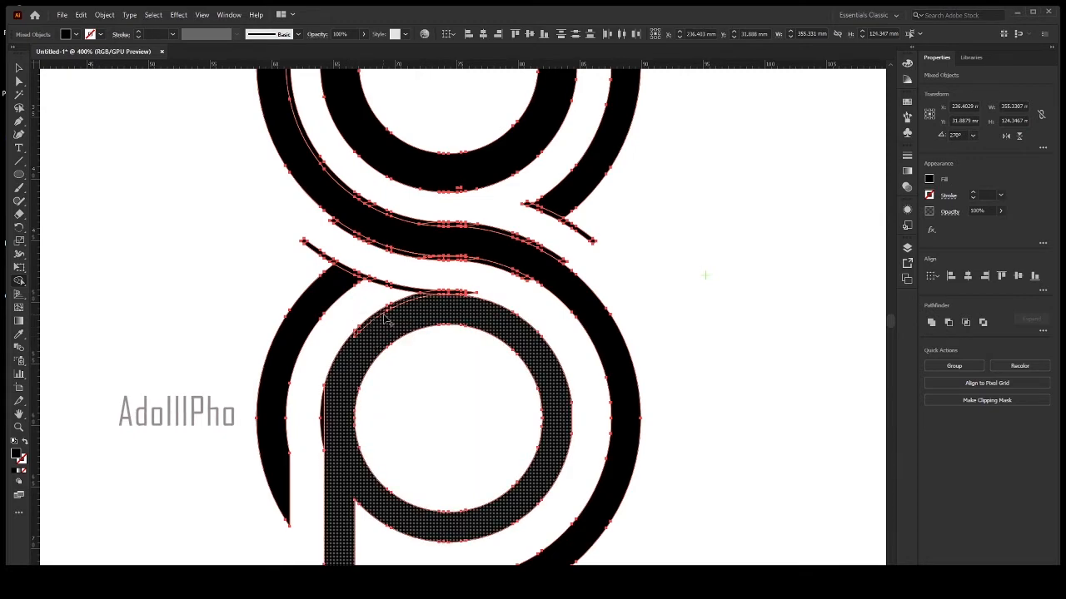
{"action": "scroll", "coordinate": [388, 289], "scroll_direction": "up", "scroll_amount": 5}
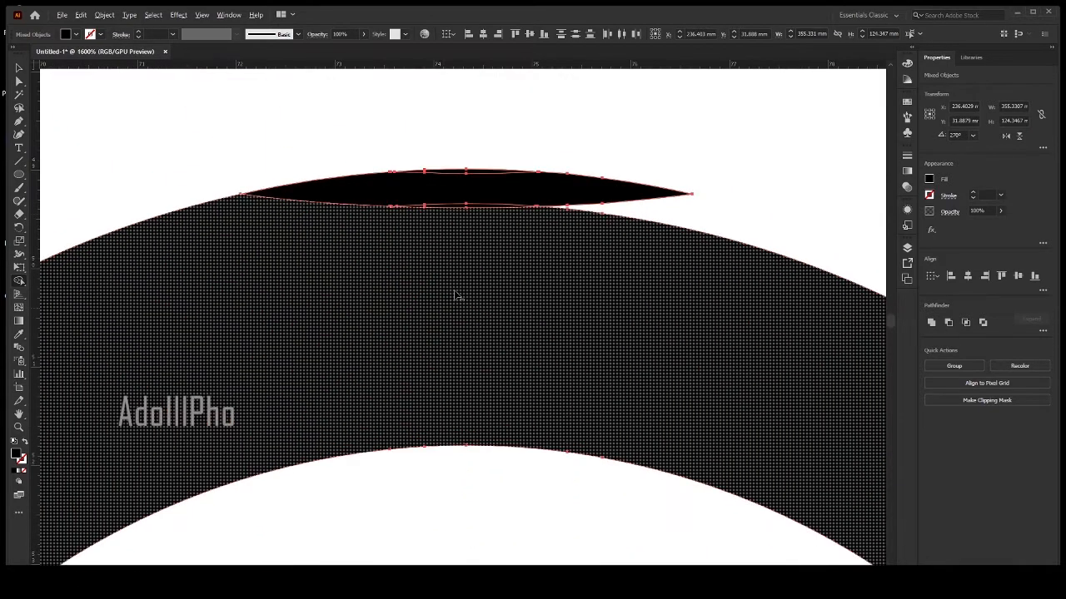
{"action": "left_click", "coordinate": [595, 196], "text": "alt"}
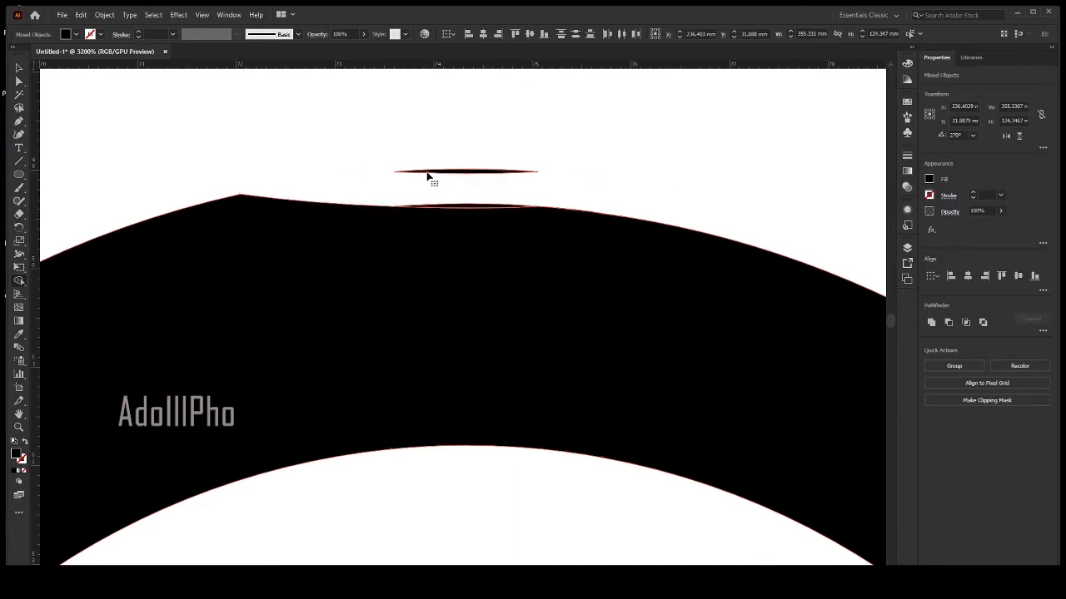
{"action": "left_click", "coordinate": [427, 176]}
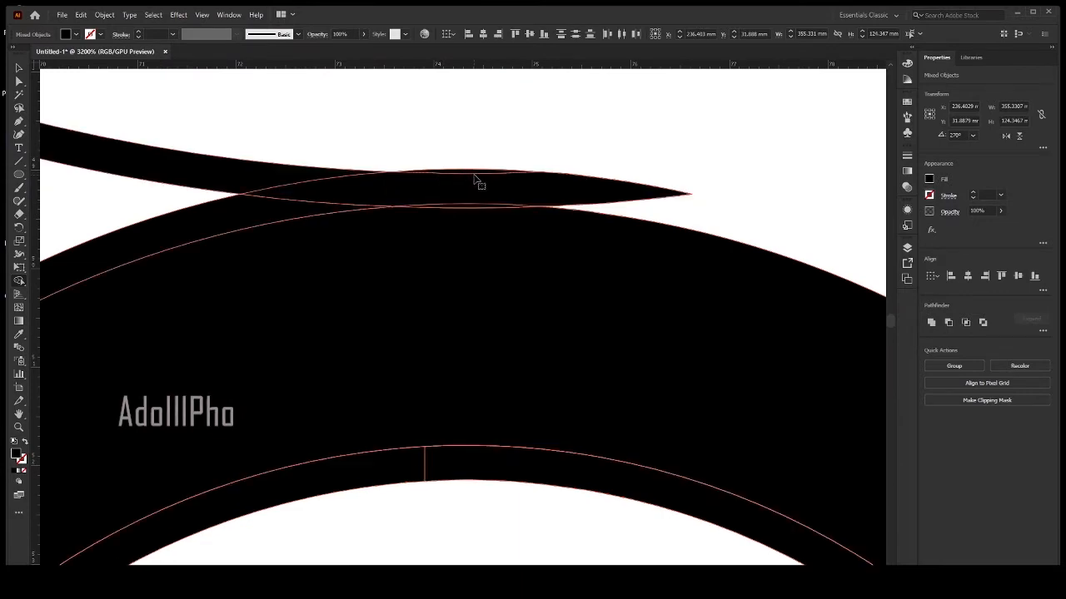
Merge the outline strip around the outer edge of the "p" ring and remove the thin arc extending from its upper edge.
{"action": "scroll", "coordinate": [476, 180], "scroll_direction": "down", "scroll_amount": 5}
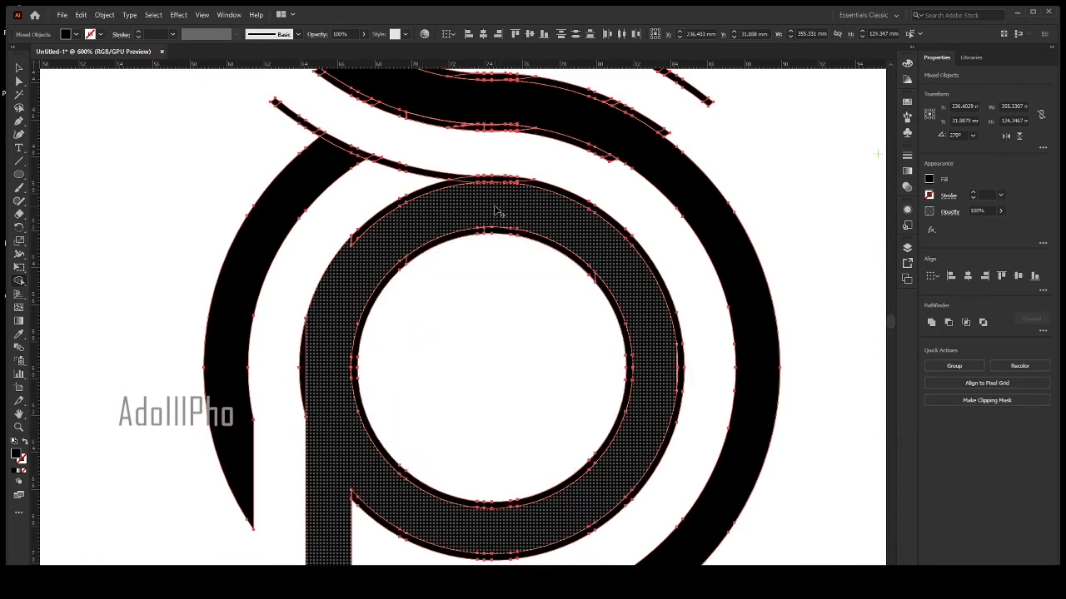
{"action": "scroll", "coordinate": [492, 208], "scroll_direction": "up", "scroll_amount": 2}
{"action": "left_click_drag", "start_coordinate": [342, 100], "coordinate": [276, 137]}
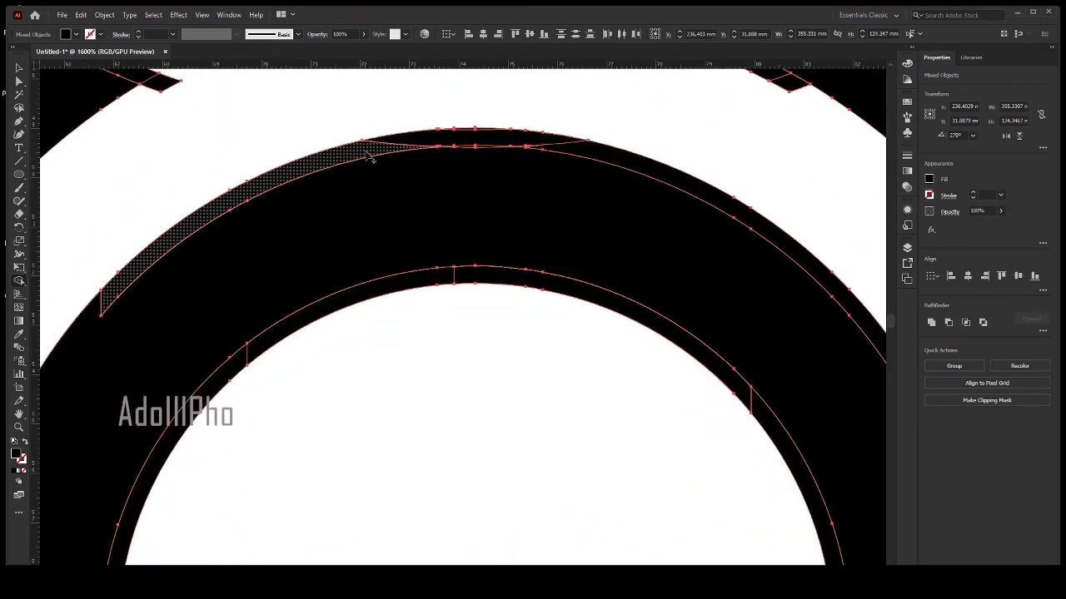
{"action": "mouse_move", "coordinate": [366, 148]}
{"action": "left_mouse_down"}
{"action": "mouse_move", "coordinate": [580, 157]}
{"action": "mouse_move", "coordinate": [591, 175]}
{"action": "left_mouse_up"}
{"action": "scroll", "coordinate": [602, 236], "scroll_direction": "down", "scroll_amount": 4}
{"action": "scroll", "coordinate": [562, 278], "scroll_direction": "up", "scroll_amount": 5}
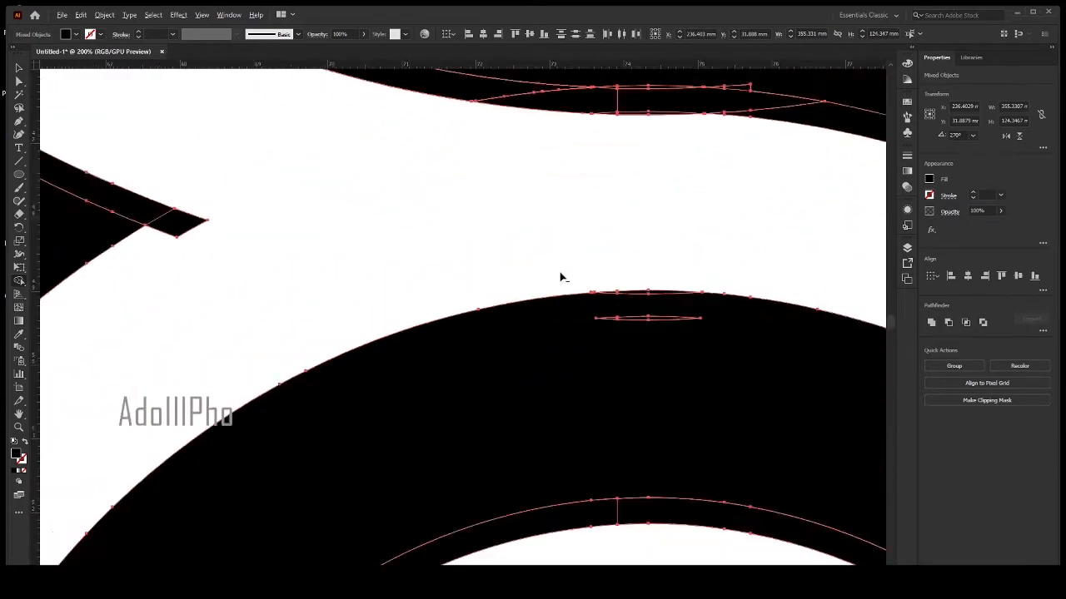
Merge the two lens-shaped slivers at the top of the "p" ring into the ring.
{"action": "left_click_drag", "start_coordinate": [659, 343], "coordinate": [691, 394]}
{"action": "key", "text": "ctrl+z"}
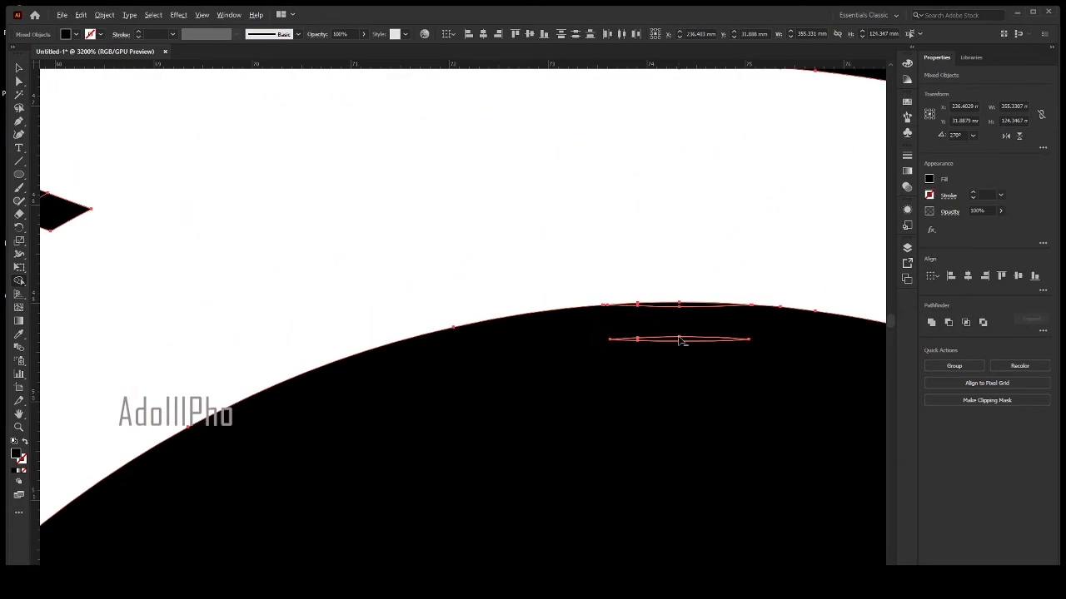
{"action": "left_click_drag", "start_coordinate": [680, 340], "coordinate": [673, 360]}
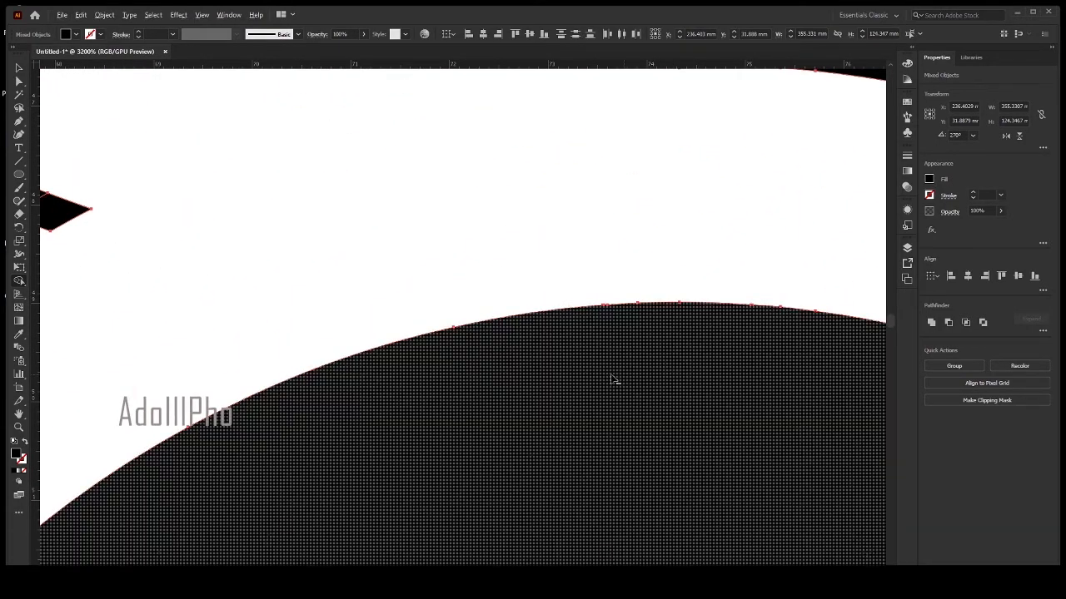
Merge the segments of the thin strip along the inner edge of the "p" ring into the ring.
{"action": "scroll", "coordinate": [614, 381], "scroll_direction": "down", "scroll_amount": 5}
{"action": "scroll", "coordinate": [580, 323], "scroll_direction": "up", "scroll_amount": 3}
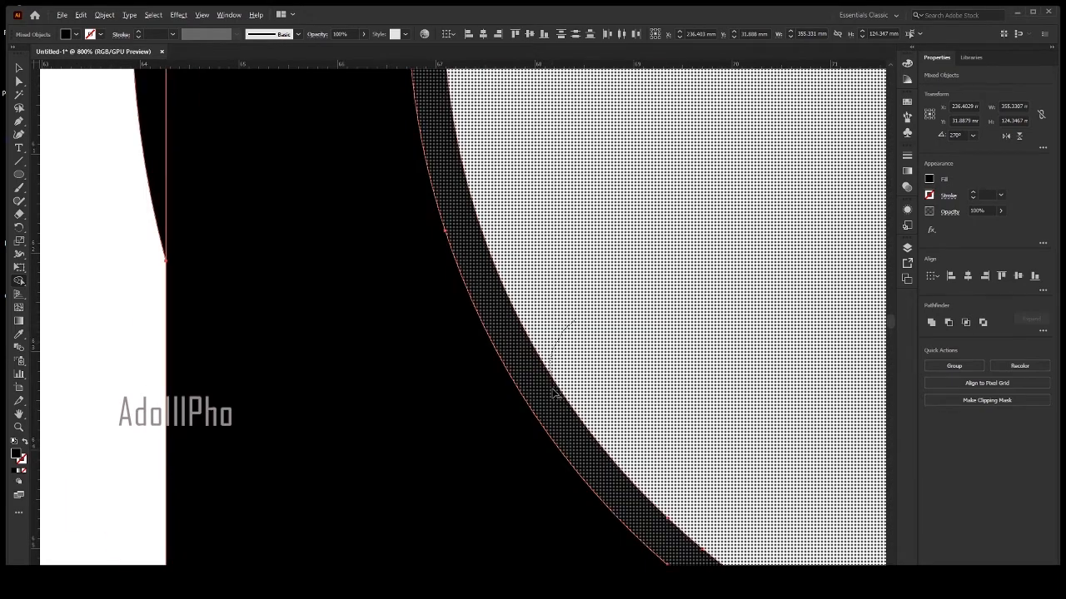
{"action": "scroll", "coordinate": [557, 342], "scroll_direction": "down", "scroll_amount": 4}
{"action": "scroll", "coordinate": [499, 304], "scroll_direction": "up", "scroll_amount": 4}
{"action": "scroll", "coordinate": [499, 346], "scroll_direction": "down", "scroll_amount": 4}
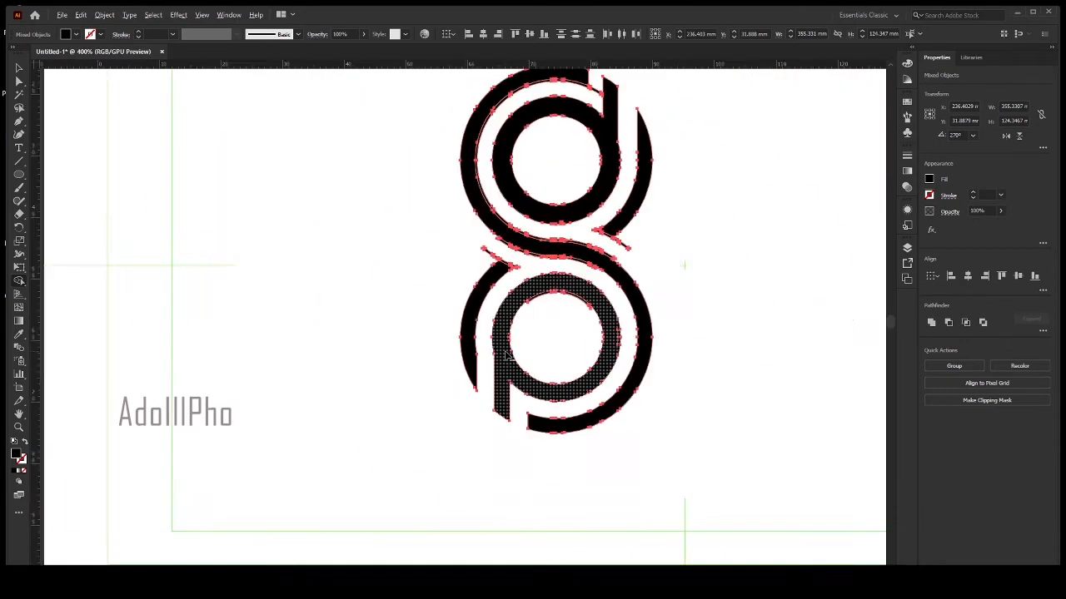
{"action": "scroll", "coordinate": [638, 190], "scroll_direction": "up", "scroll_amount": 5}
{"action": "scroll", "coordinate": [650, 216], "scroll_direction": "down", "scroll_amount": 2}
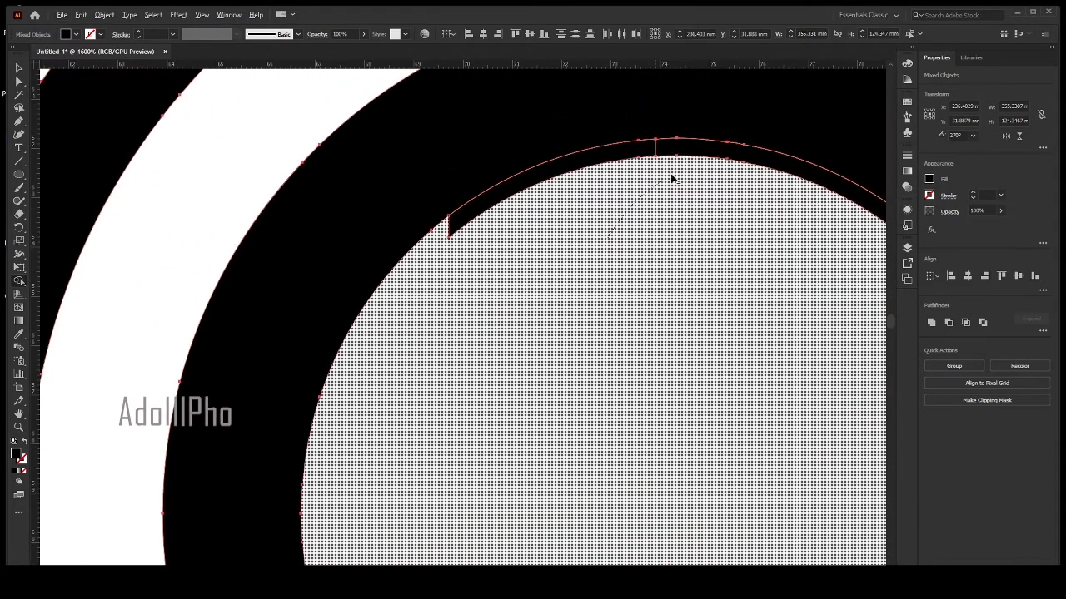
{"action": "scroll", "coordinate": [642, 283], "scroll_direction": "down", "scroll_amount": 4}
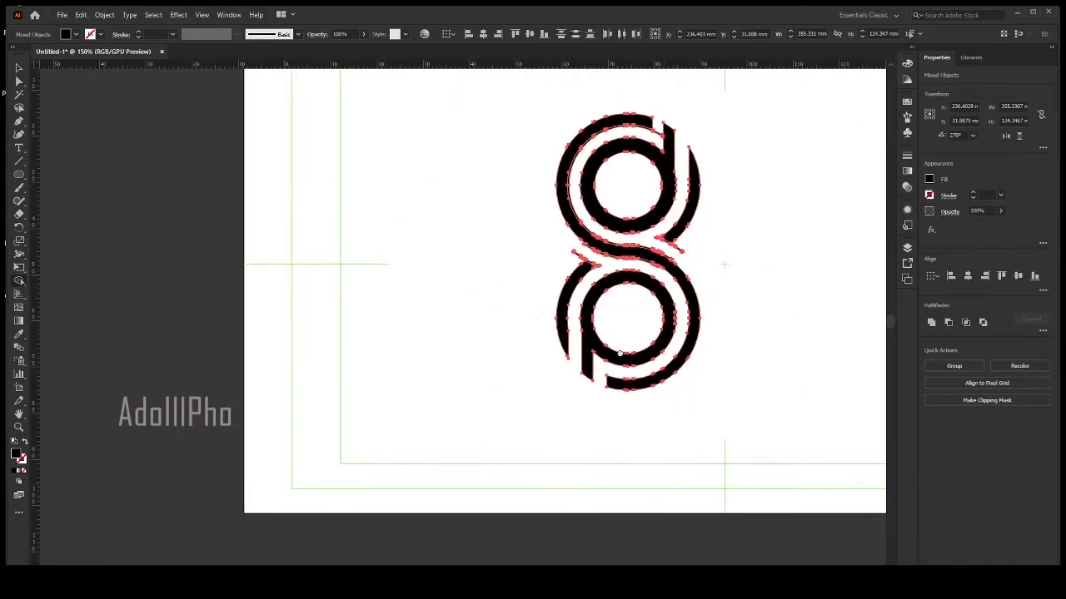
Remove the stray strip running across the upper end of the arc beside the "p", including both protruding tips.
{"action": "scroll", "coordinate": [619, 354], "scroll_direction": "up", "scroll_amount": 8}
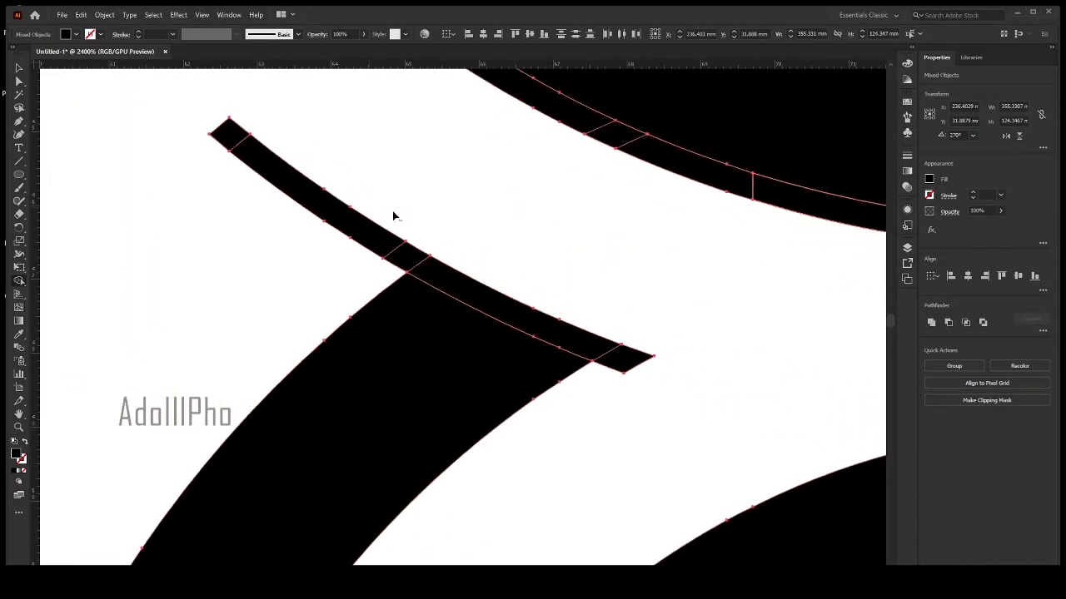
{"action": "left_click_drag", "start_coordinate": [238, 156], "coordinate": [444, 272]}
{"action": "left_click_drag", "start_coordinate": [596, 352], "coordinate": [652, 363]}
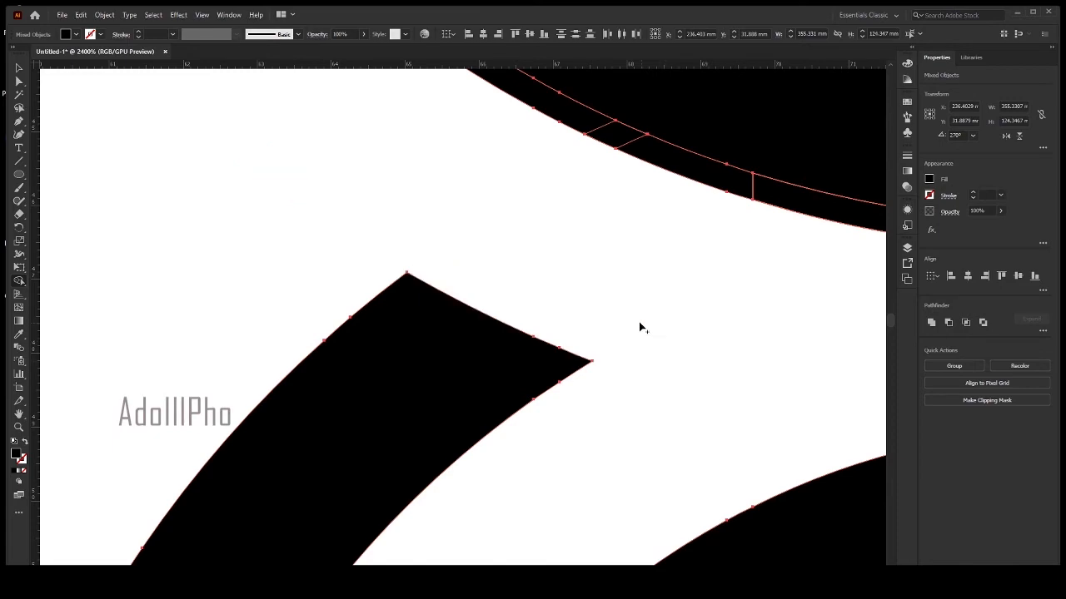
Merge the narrow vertical sliver in the right side of the "p" ring into the surrounding ring shape.
{"action": "scroll", "coordinate": [637, 321], "scroll_direction": "down", "scroll_amount": 6}
{"action": "mouse_move", "coordinate": [661, 414]}
{"action": "left_mouse_down"}
{"action": "mouse_move", "coordinate": [452, 237]}
{"action": "mouse_move", "coordinate": [447, 328]}
{"action": "left_mouse_up"}
{"action": "scroll", "coordinate": [447, 328], "scroll_direction": "up", "scroll_amount": 5}
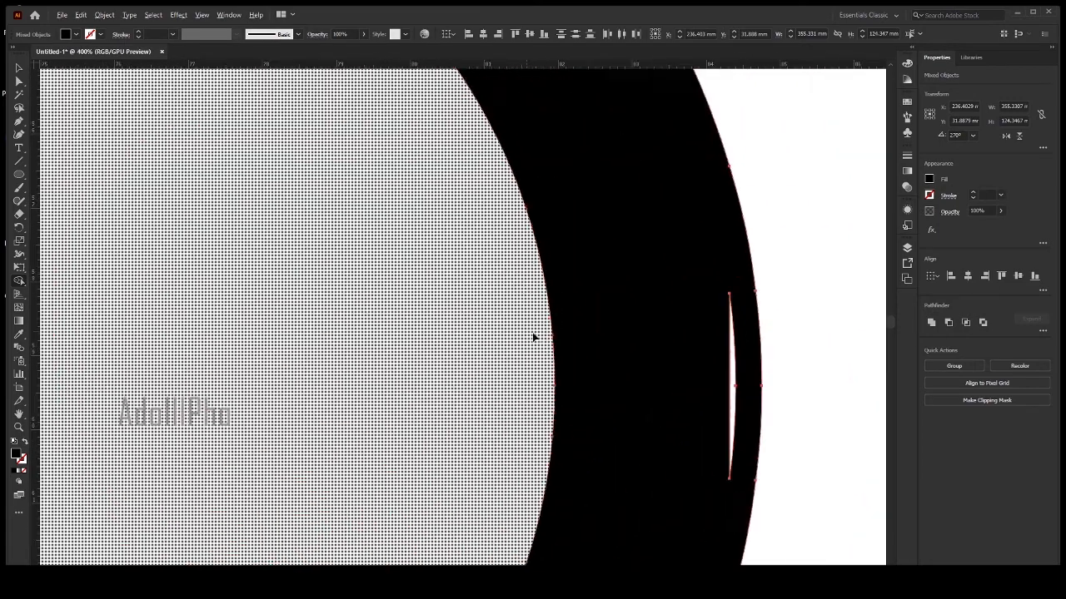
{"action": "left_click", "coordinate": [733, 400]}
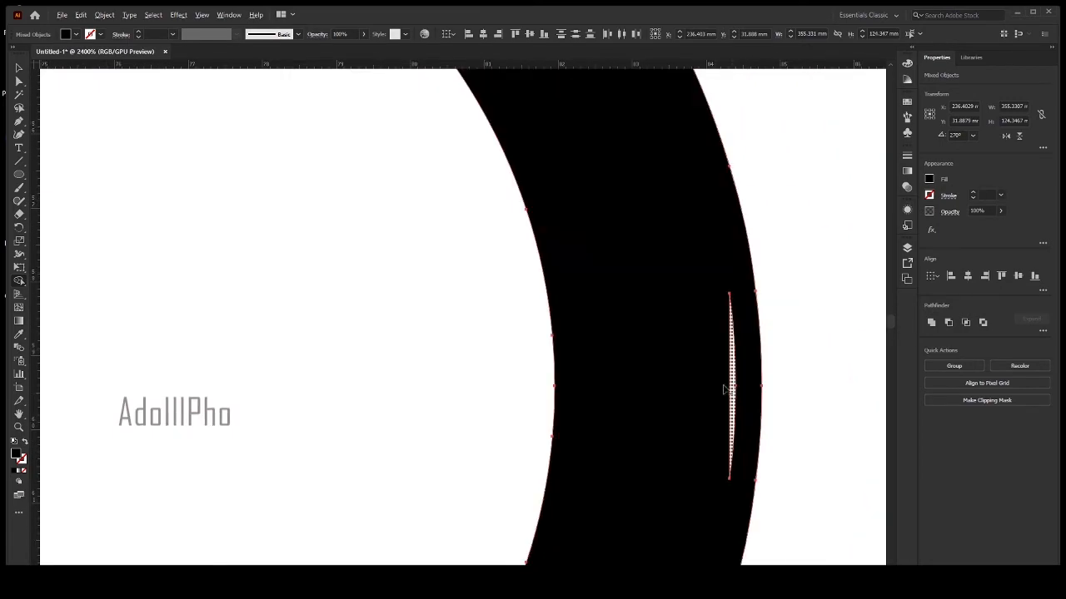
{"action": "left_click_drag", "start_coordinate": [682, 336], "coordinate": [735, 366]}
Remove the thin strip along the lower edge of the S-shaped band between the two rings, including its short end pieces.
{"action": "scroll", "coordinate": [698, 364], "scroll_direction": "down", "scroll_amount": 6}
{"action": "mouse_move", "coordinate": [696, 294]}
{"action": "left_mouse_down"}
{"action": "mouse_move", "coordinate": [566, 252]}
{"action": "mouse_move", "coordinate": [615, 412]}
{"action": "mouse_move", "coordinate": [344, 258]}
{"action": "left_mouse_up"}
{"action": "scroll", "coordinate": [431, 337], "scroll_direction": "up", "scroll_amount": 3}
{"action": "scroll", "coordinate": [344, 257], "scroll_direction": "up", "scroll_amount": 2}
{"action": "left_click_drag", "start_coordinate": [260, 218], "coordinate": [264, 295]}
{"action": "scroll", "coordinate": [264, 296], "scroll_direction": "up", "scroll_amount": 1}
{"action": "scroll", "coordinate": [261, 292], "scroll_direction": "down", "scroll_amount": 3}
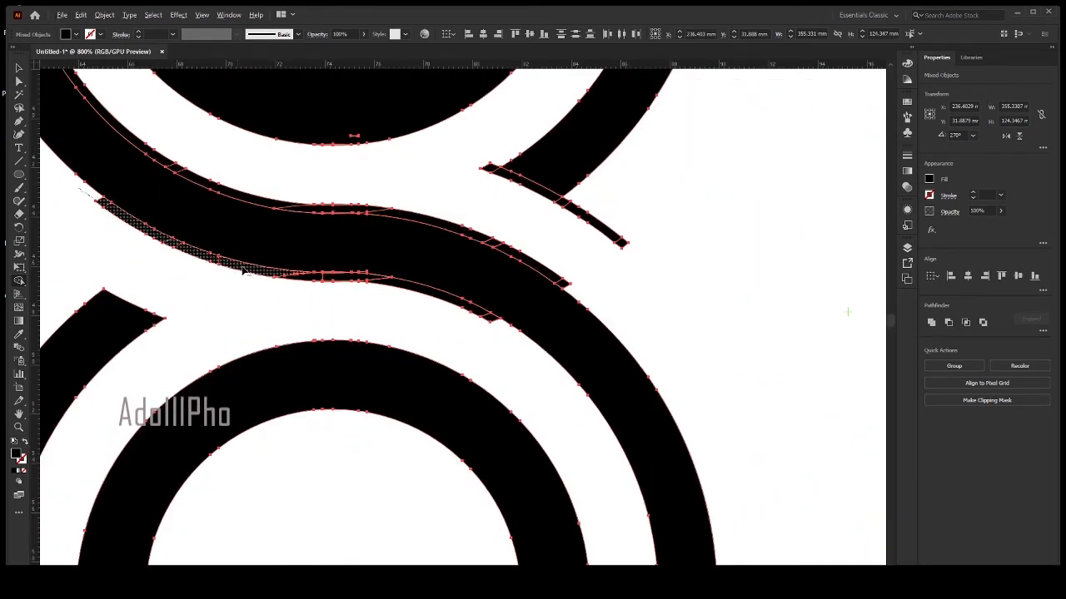
{"action": "left_click_drag", "start_coordinate": [314, 282], "coordinate": [438, 323]}
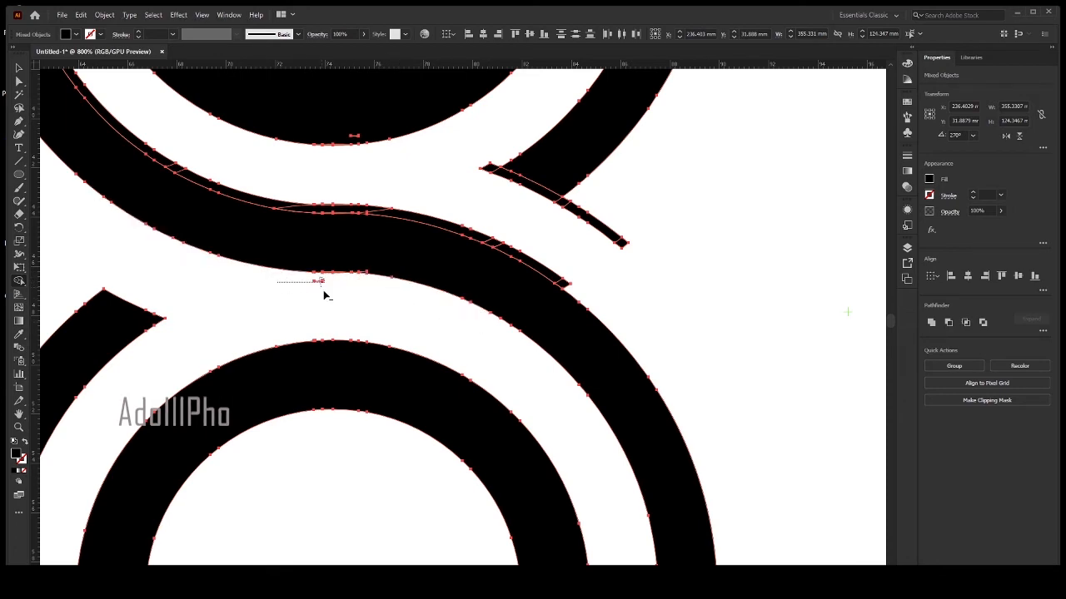
Remove the thin strip along the upper edge of the S-shaped band and the stray strip across the arc end beside the "d".
{"action": "left_click_drag", "start_coordinate": [445, 265], "coordinate": [576, 403]}
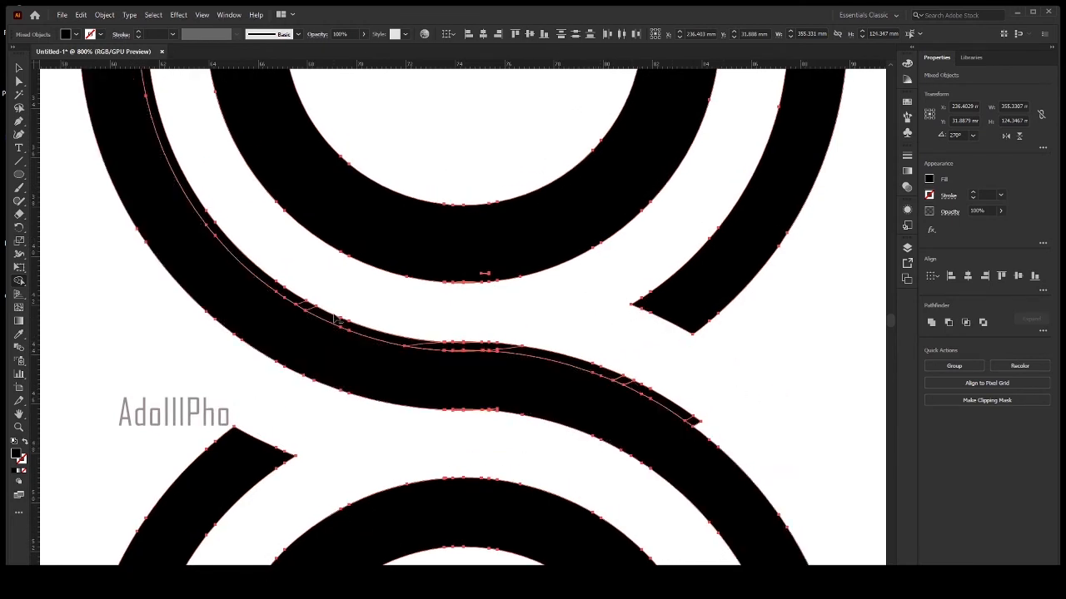
{"action": "left_click", "coordinate": [620, 382], "text": "alt"}
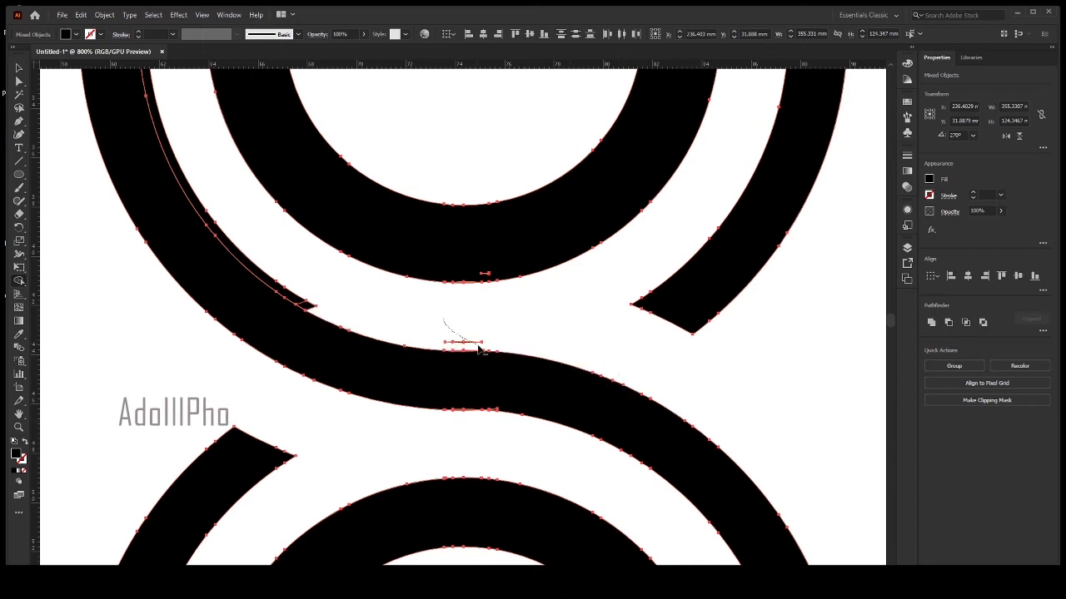
{"action": "left_click_drag", "start_coordinate": [343, 305], "coordinate": [595, 425]}
{"action": "left_click", "coordinate": [553, 421], "text": "alt"}
{"action": "mouse_move", "coordinate": [510, 365]}
{"action": "left_mouse_down"}
{"action": "mouse_move", "coordinate": [461, 516]}
{"action": "mouse_move", "coordinate": [479, 551]}
{"action": "left_mouse_up"}
{"action": "left_click_drag", "start_coordinate": [417, 244], "coordinate": [158, 402]}
Undo the change that filled the centre of the "p" ring.
{"action": "scroll", "coordinate": [450, 253], "scroll_direction": "down", "scroll_amount": 2}
{"action": "scroll", "coordinate": [699, 438], "scroll_direction": "down", "scroll_amount": 3}
{"action": "left_click_drag", "start_coordinate": [724, 490], "coordinate": [640, 261]}
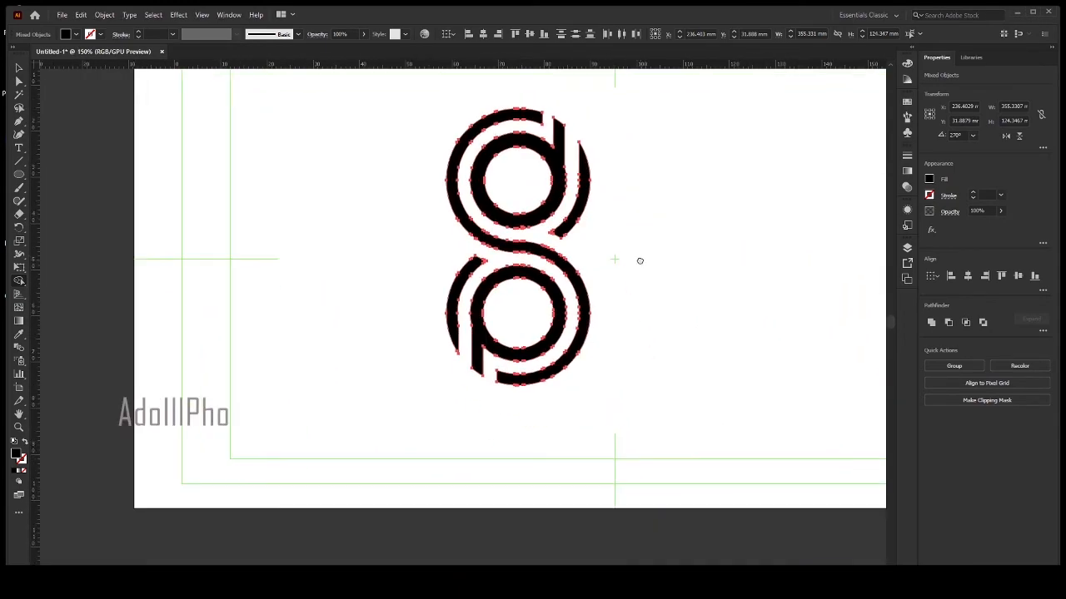
{"action": "scroll", "coordinate": [554, 371], "scroll_direction": "up", "scroll_amount": 1}
{"action": "scroll", "coordinate": [551, 381], "scroll_direction": "up", "scroll_amount": 1}
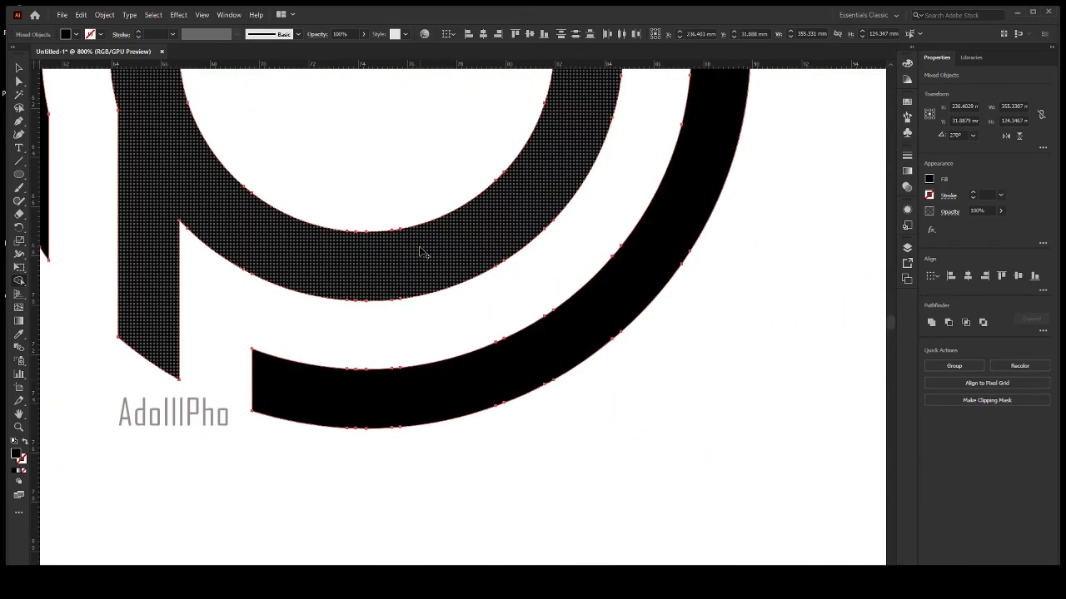
{"action": "left_click_drag", "start_coordinate": [552, 480], "coordinate": [371, 238]}
{"action": "scroll", "coordinate": [457, 334], "scroll_direction": "down", "scroll_amount": 2}
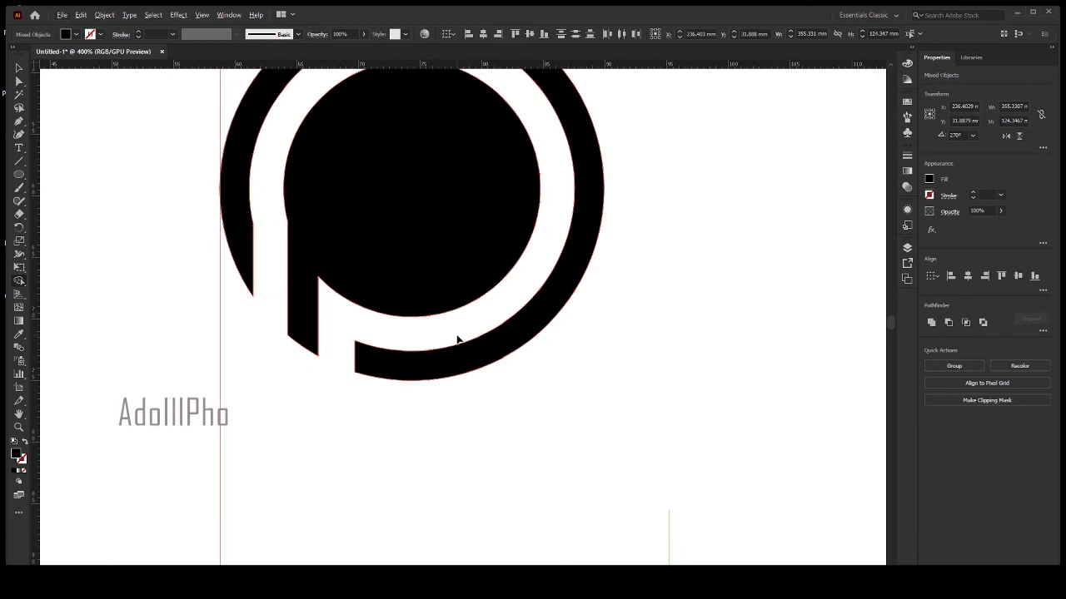
{"action": "key", "text": "ctrl+z"}
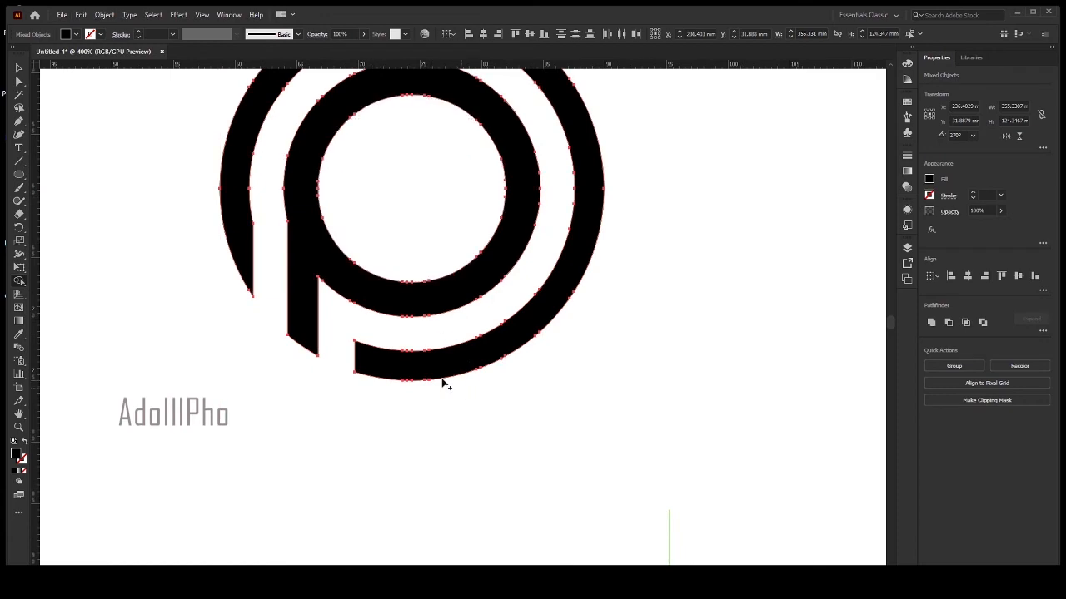
Combine all the logo's shapes into one group and move it to about X 83 mm, Y 46 mm.
{"action": "left_click_drag", "start_coordinate": [240, 266], "coordinate": [297, 476]}
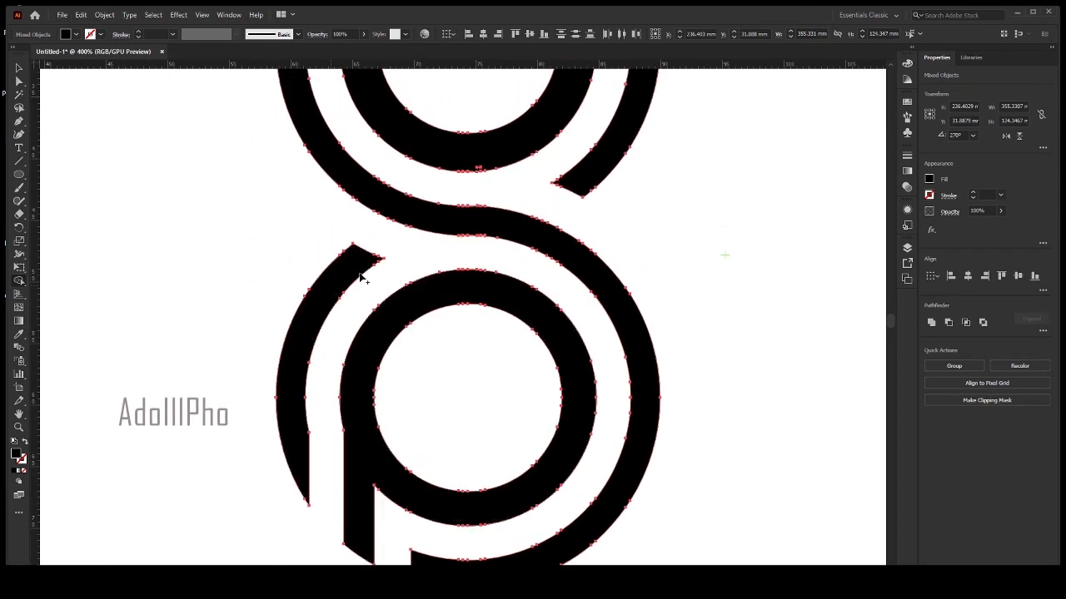
{"action": "scroll", "coordinate": [362, 275], "scroll_direction": "down", "scroll_amount": 2}
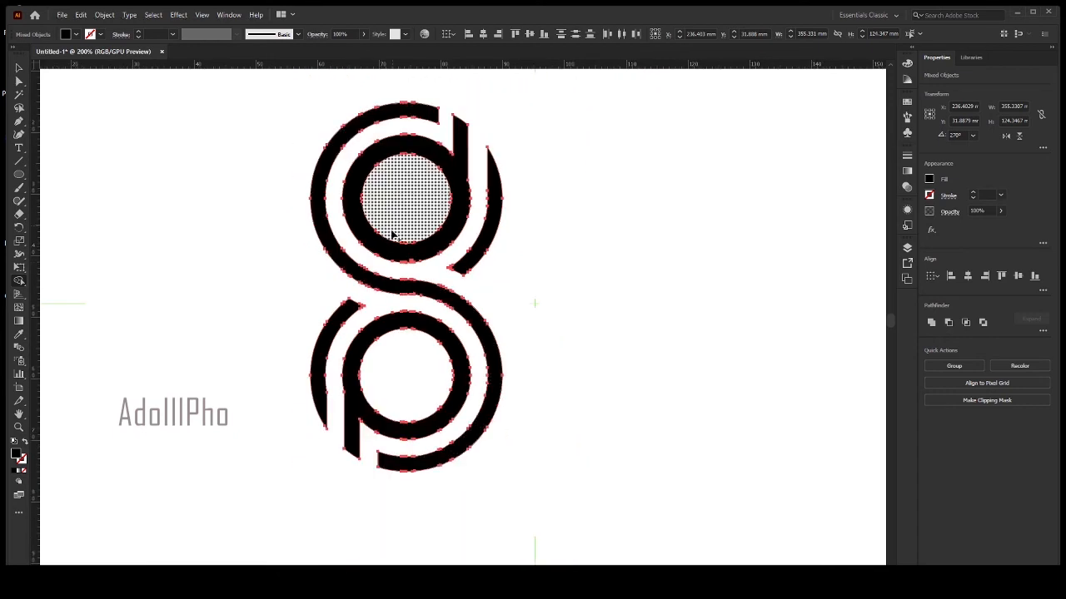
{"action": "key", "text": "ctrl+z"}
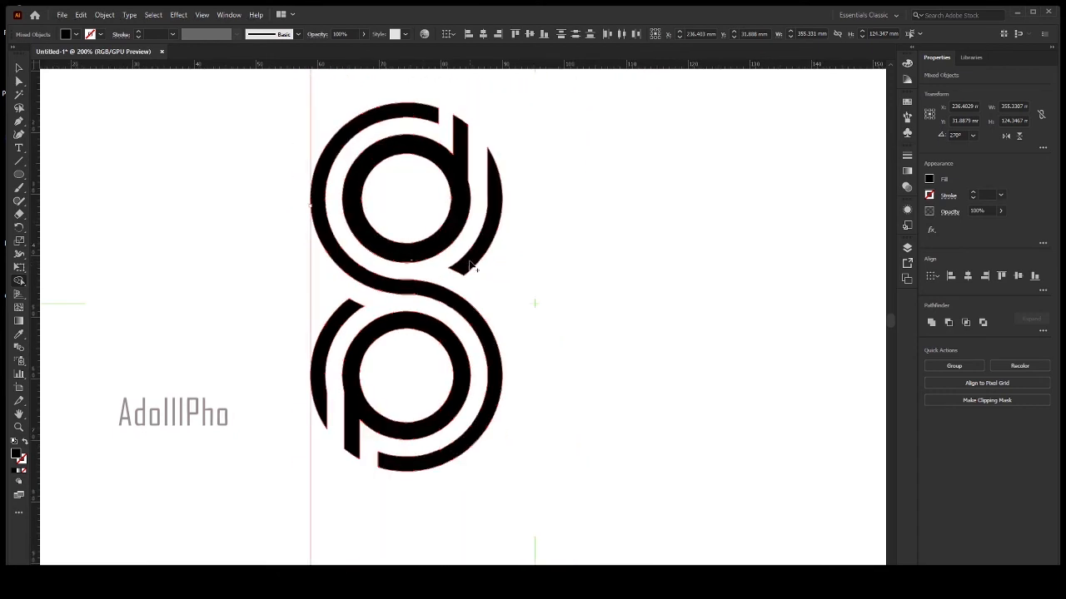
{"action": "left_click", "coordinate": [18, 68]}
{"action": "left_click", "coordinate": [159, 173]}
{"action": "left_click_drag", "start_coordinate": [289, 108], "coordinate": [505, 369]}
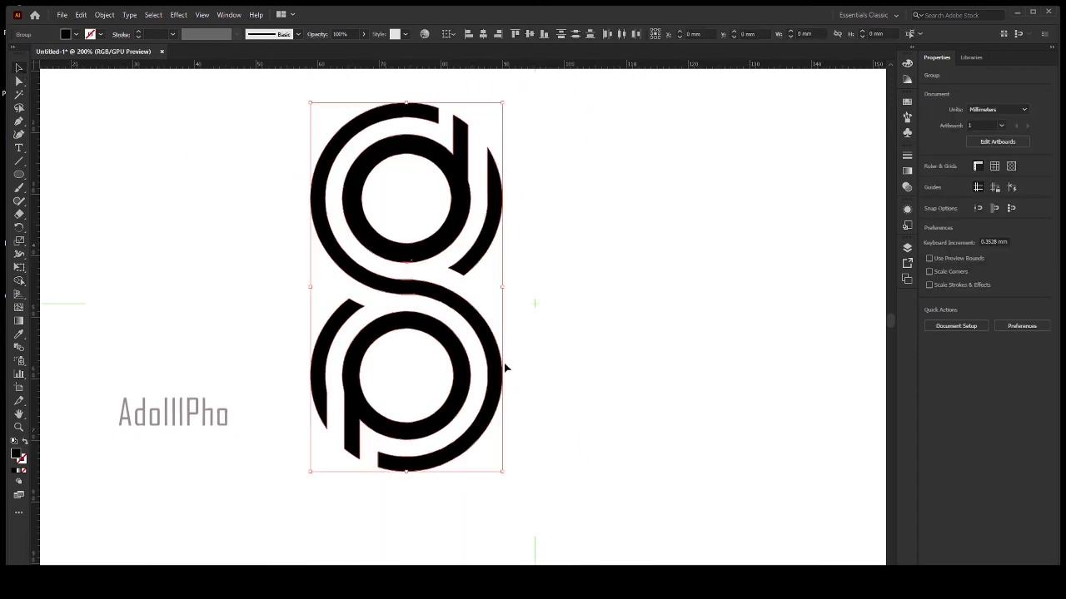
{"action": "left_click_drag", "start_coordinate": [411, 290], "coordinate": [465, 293]}
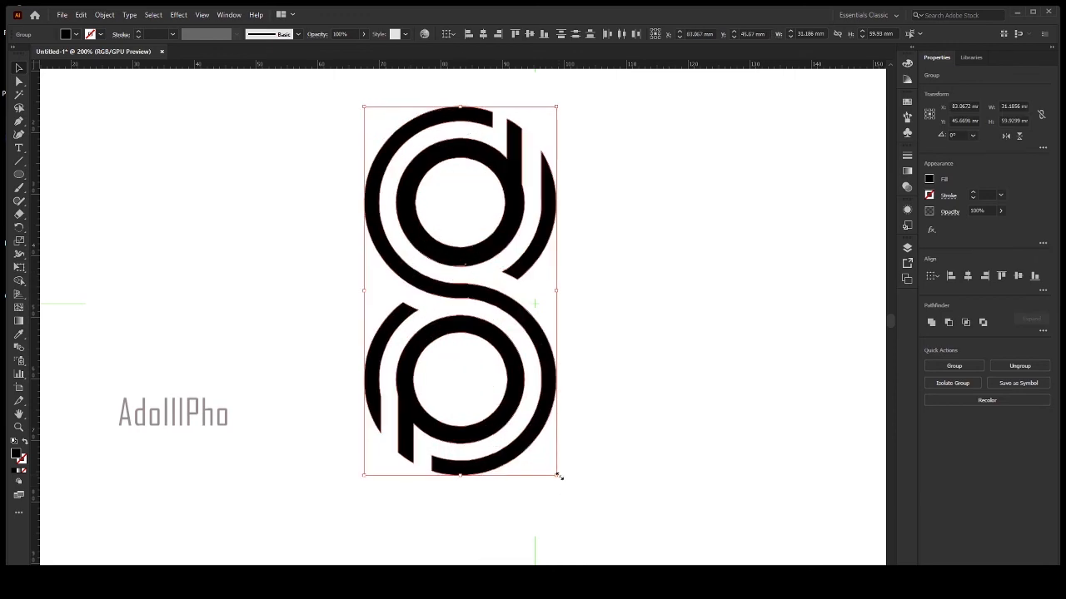
Scale the logo group down proportionally about its centre to about 25 × 48 mm and select it again.
{"action": "left_click_drag", "start_coordinate": [559, 476], "coordinate": [540, 439]}
{"action": "left_click", "coordinate": [617, 434]}
{"action": "left_click_drag", "start_coordinate": [323, 143], "coordinate": [621, 431]}
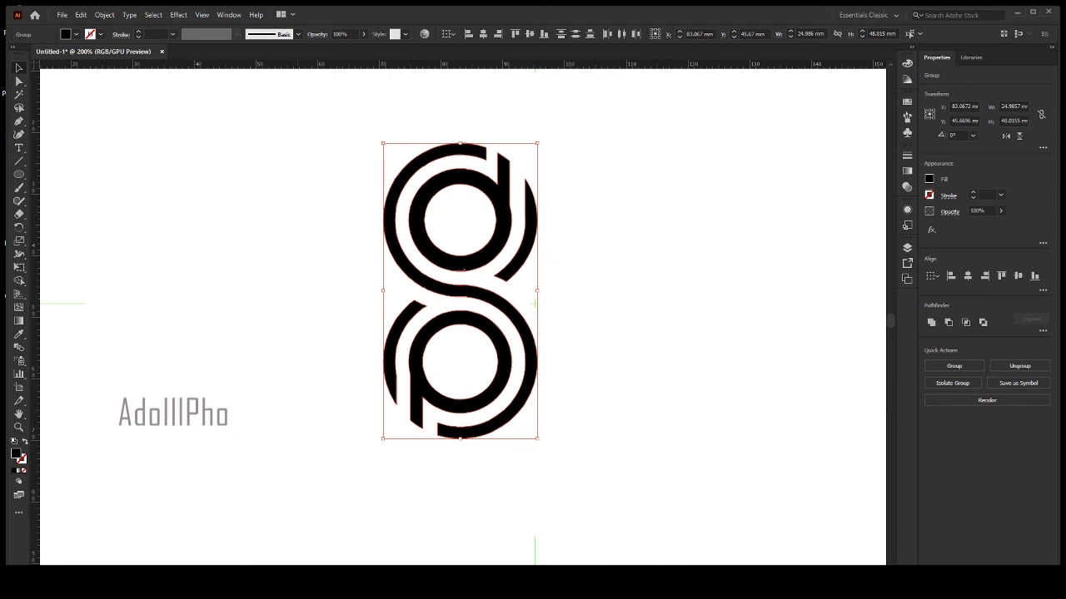
{"action": "left_click", "coordinate": [533, 583]}
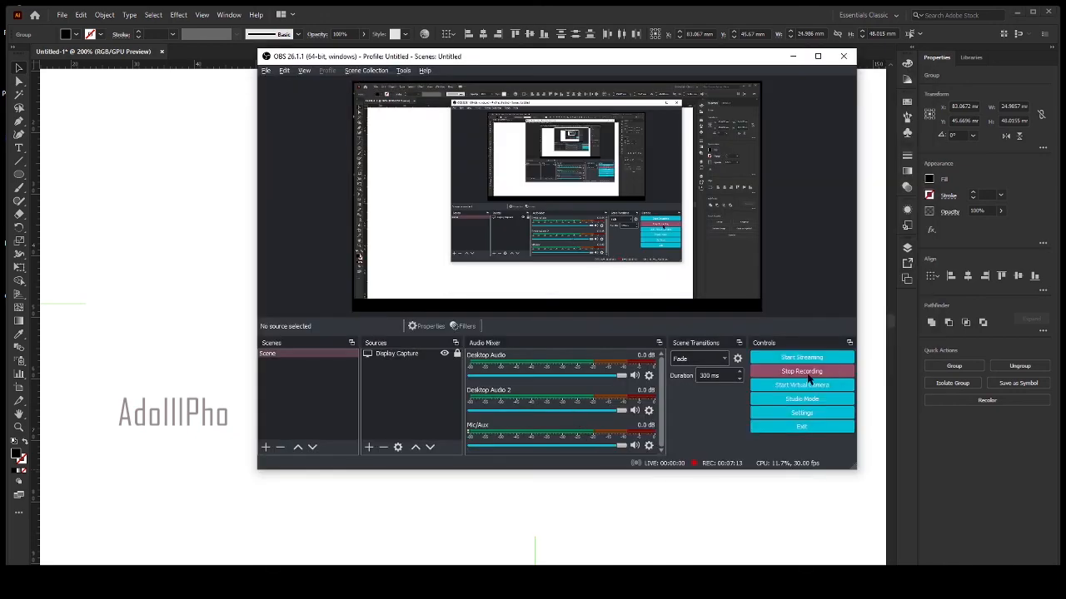